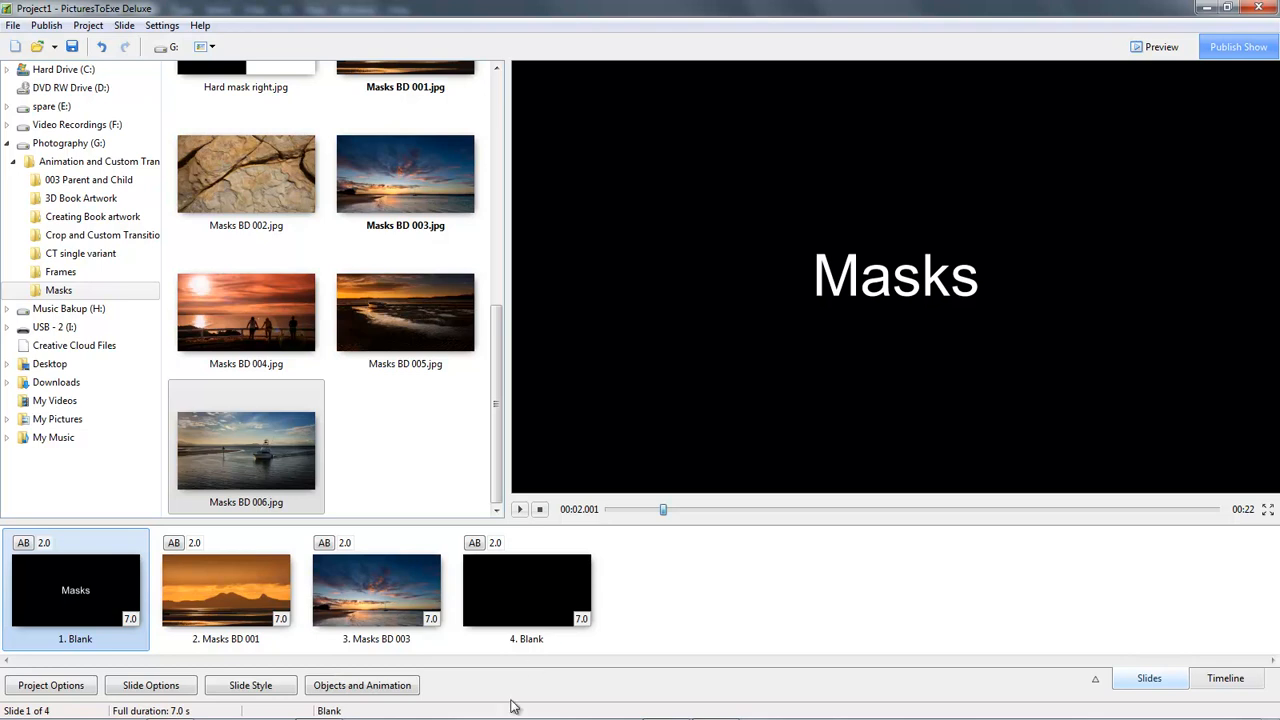
Open the second slide, Masks BD 001, in the Objects and Animation editor and start adding a mask template.
click(666, 705)
click(229, 591)
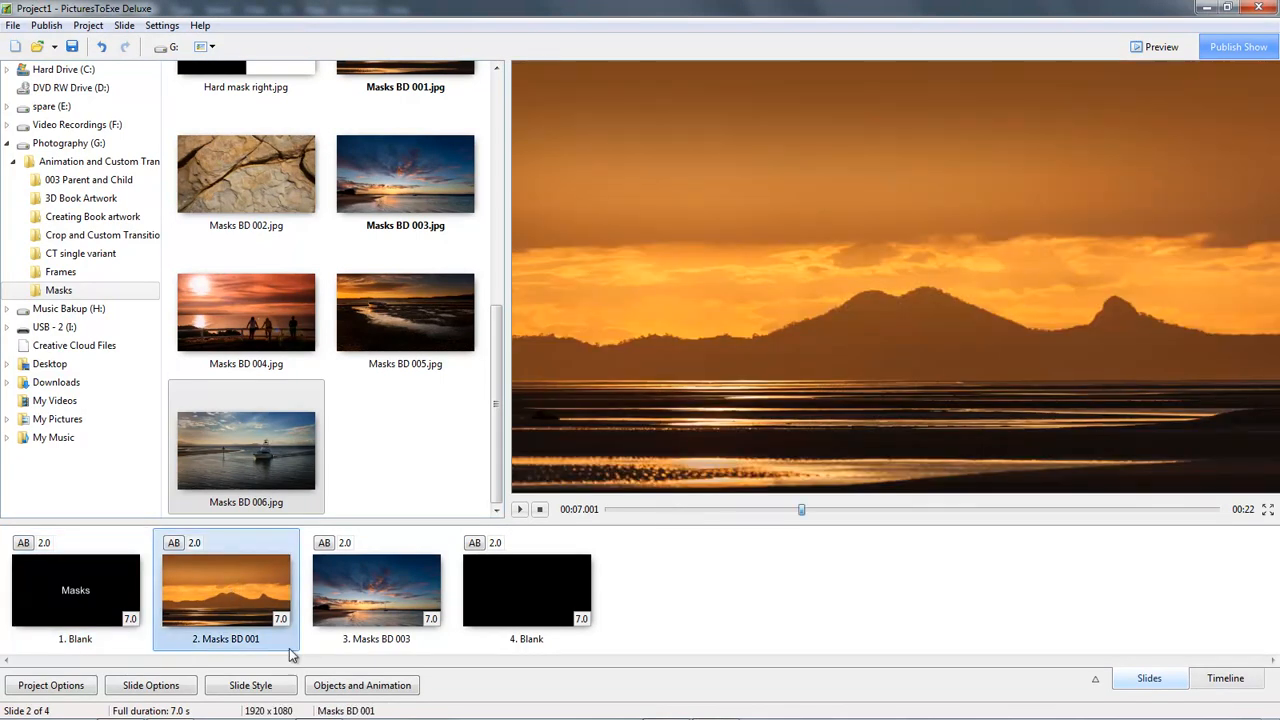
click(328, 687)
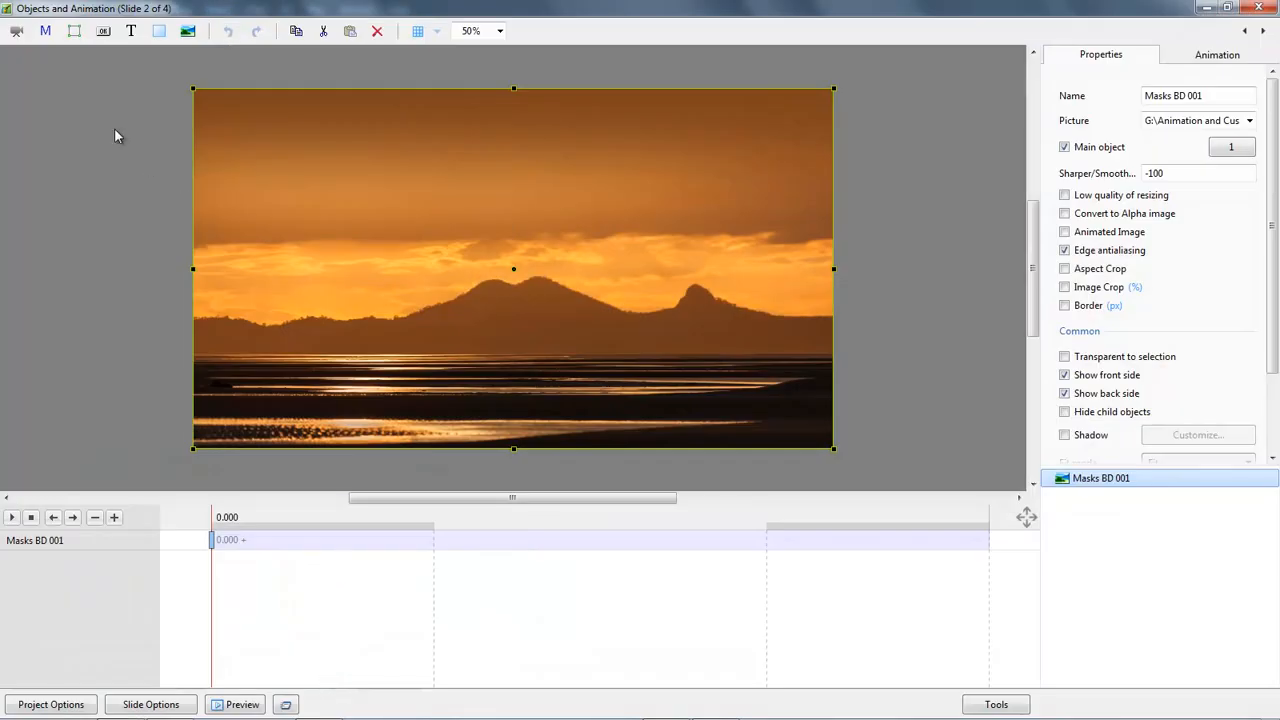
click(45, 33)
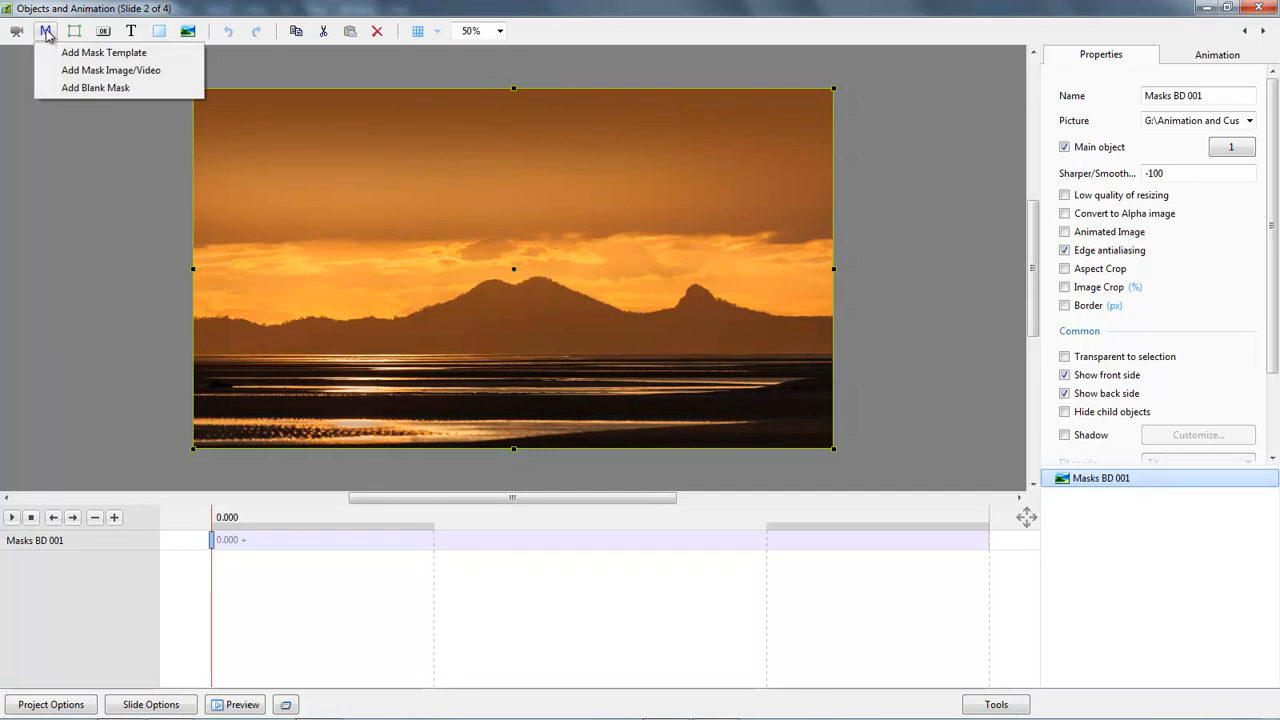
click(129, 57)
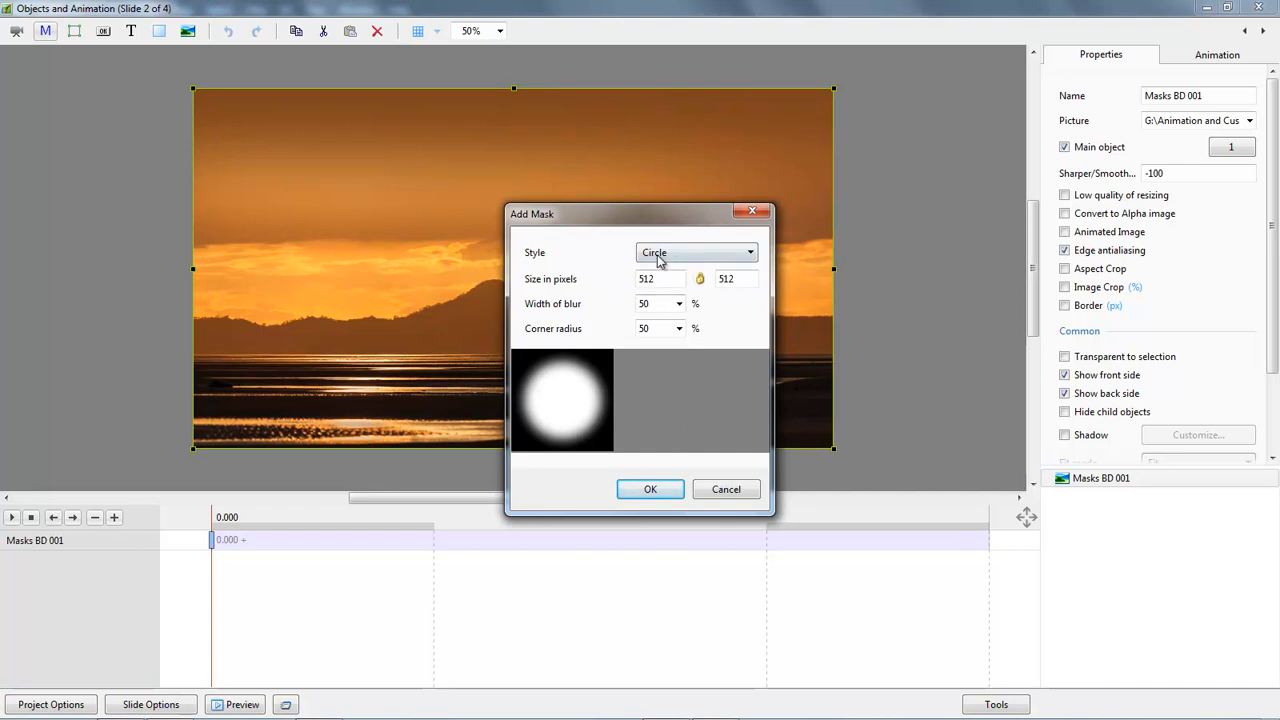
Try the Rectangle style for the mask template, ending back on Circle.
click(750, 253)
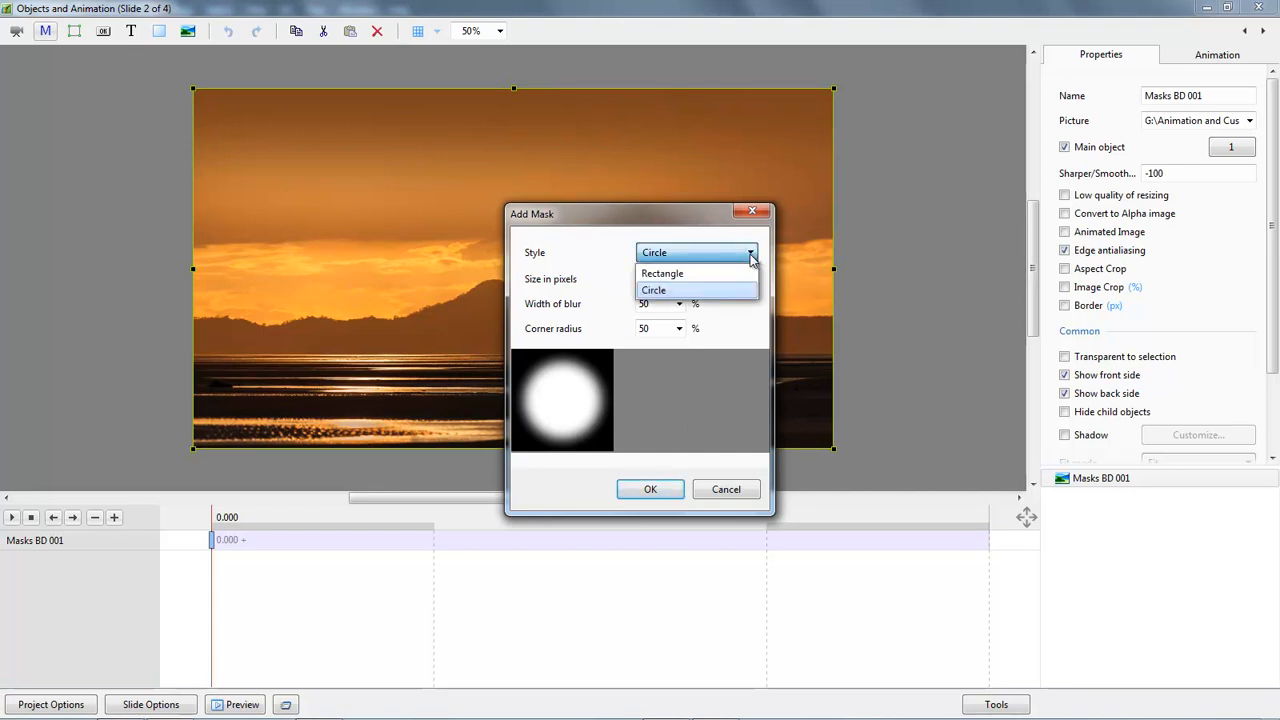
click(726, 276)
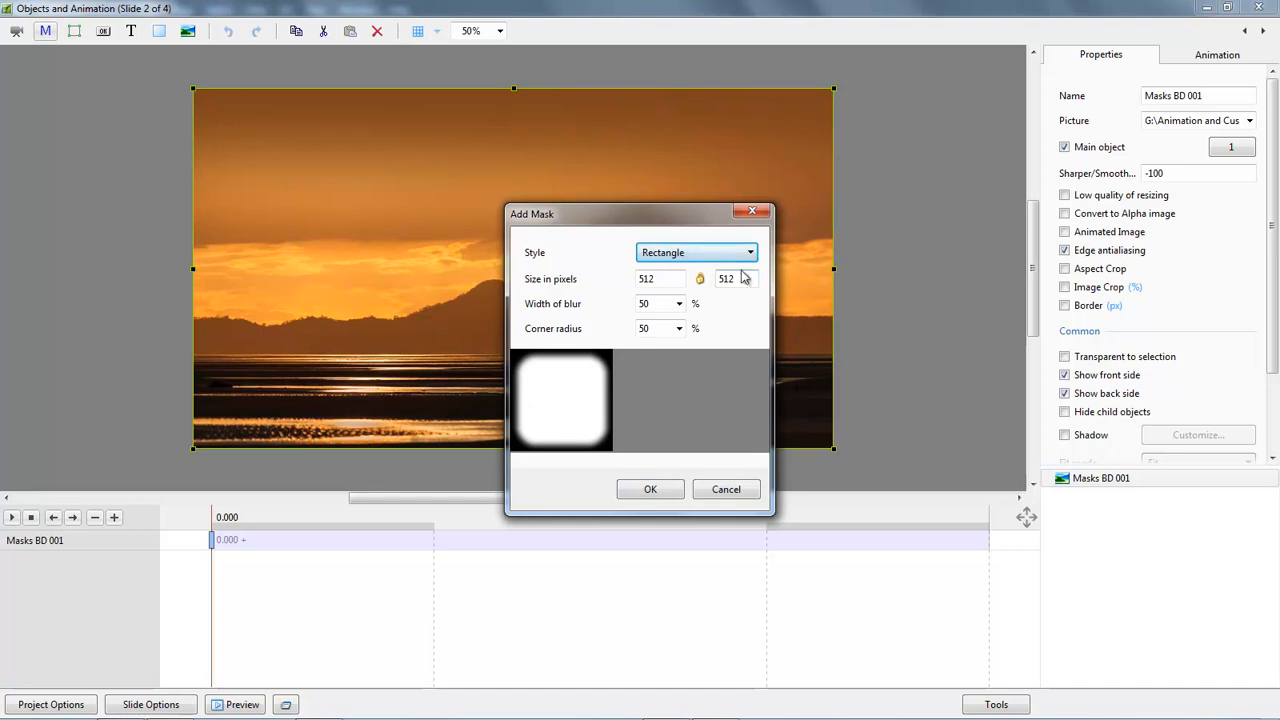
click(752, 257)
click(729, 285)
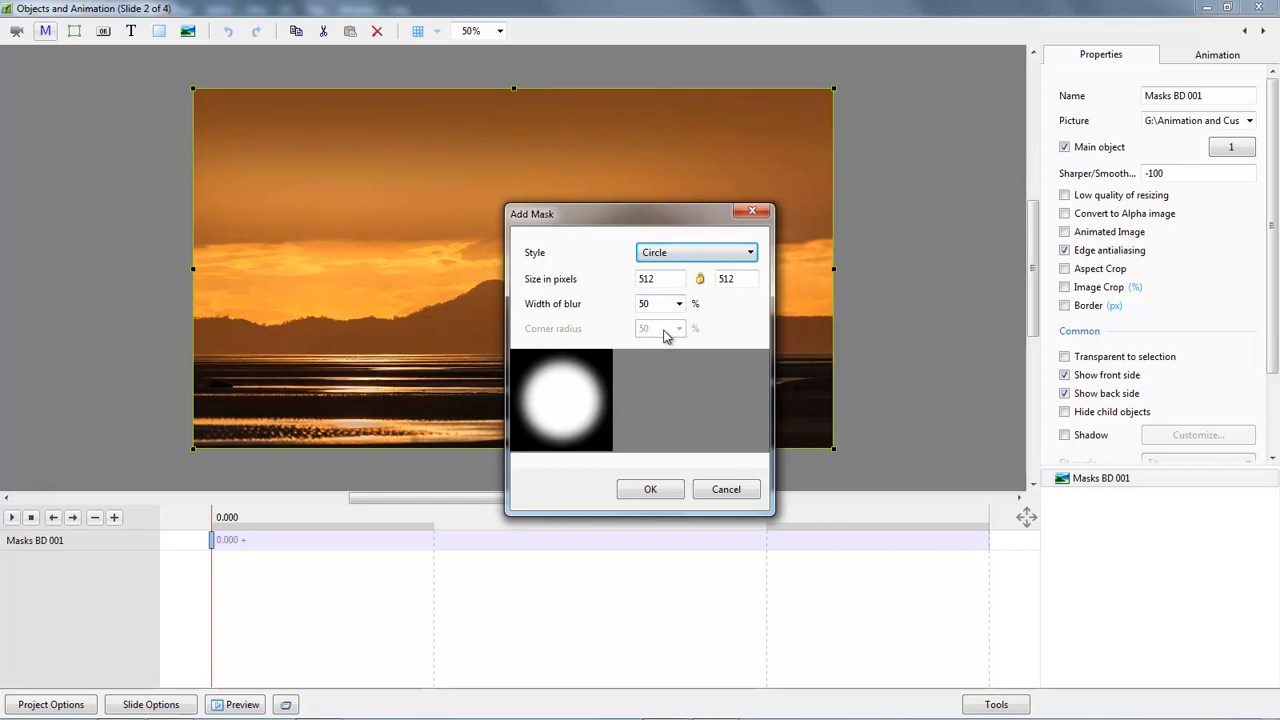
Set the circle mask's size to 1920 x 1080 pixels and create the mask.
double_click(660, 279)
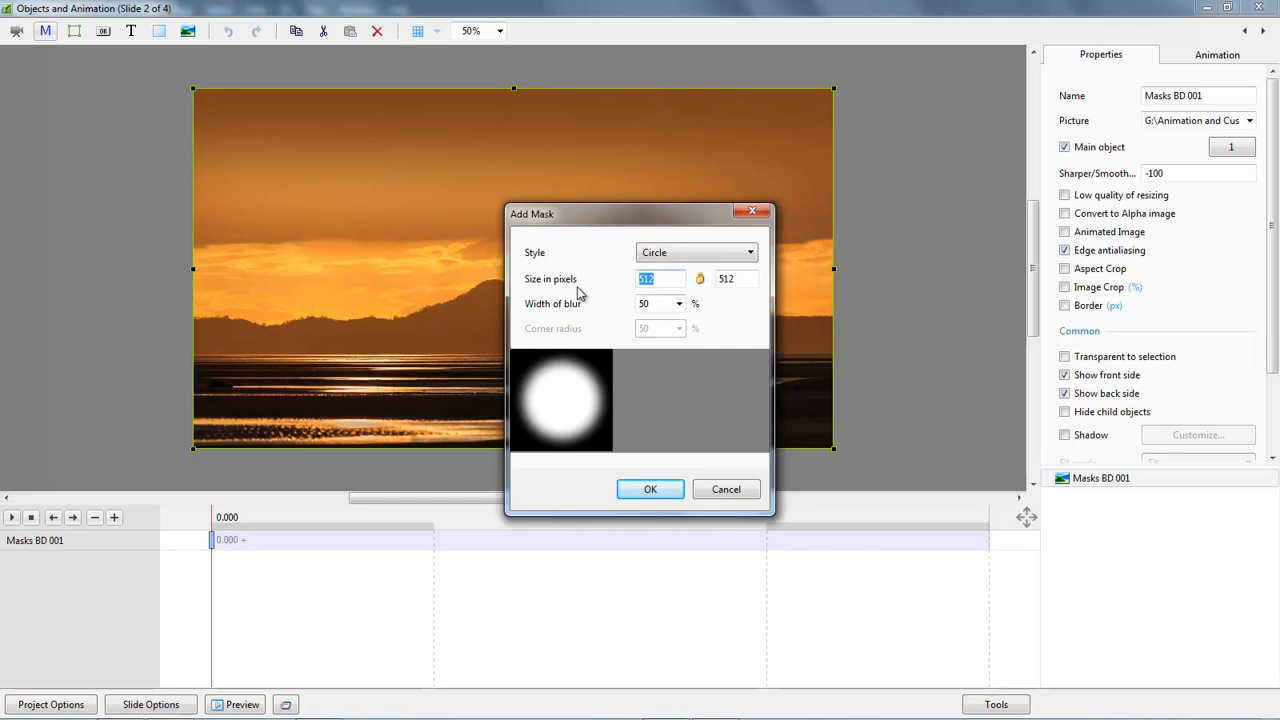
text(1920)
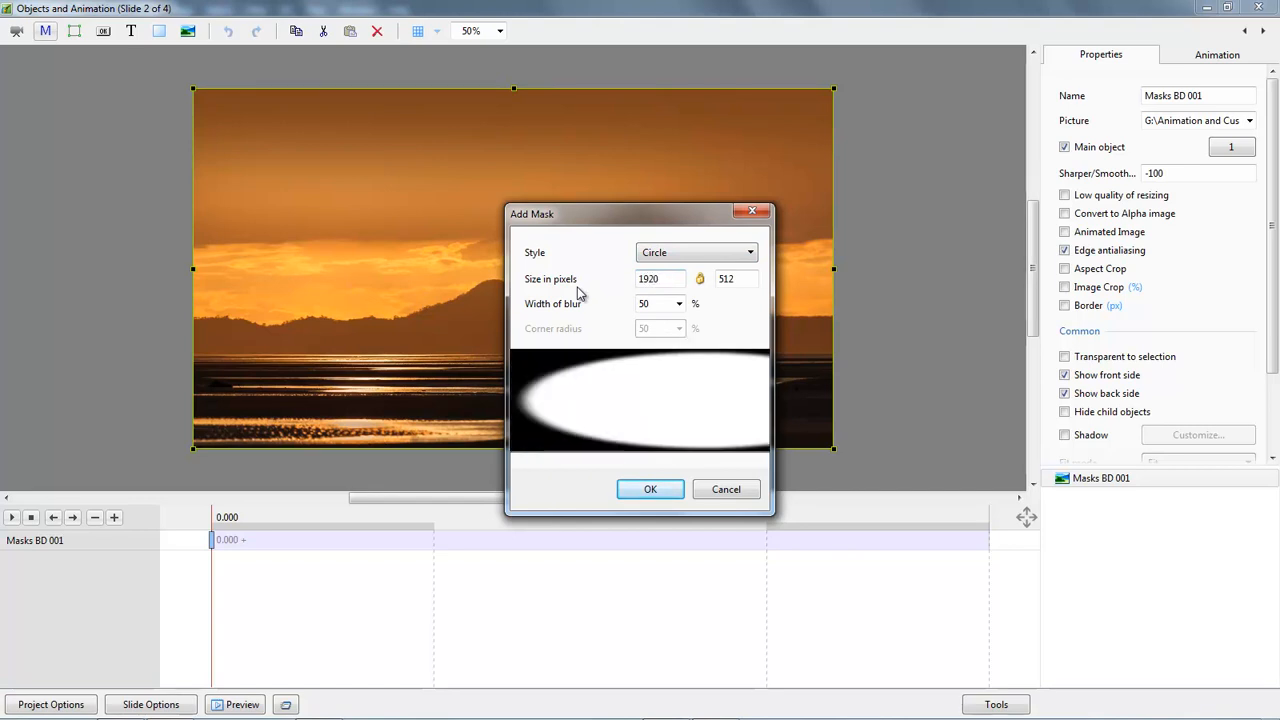
double_click(733, 281)
text(1080)
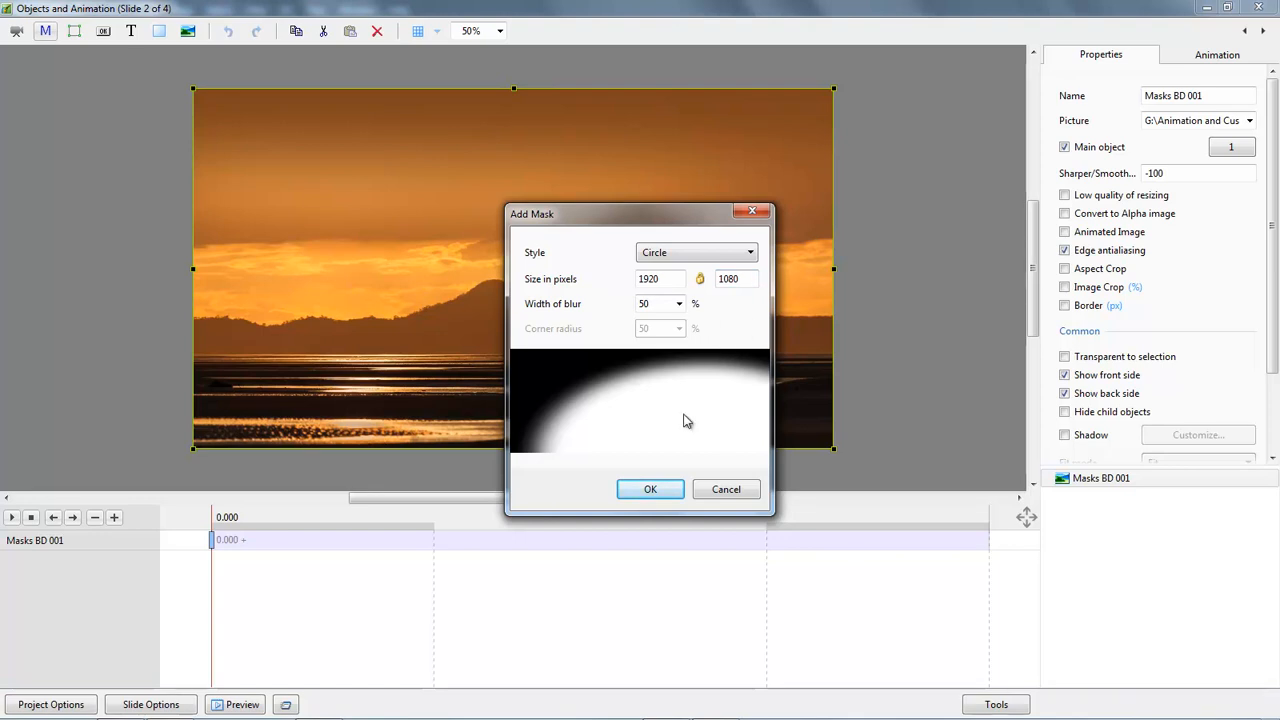
click(650, 490)
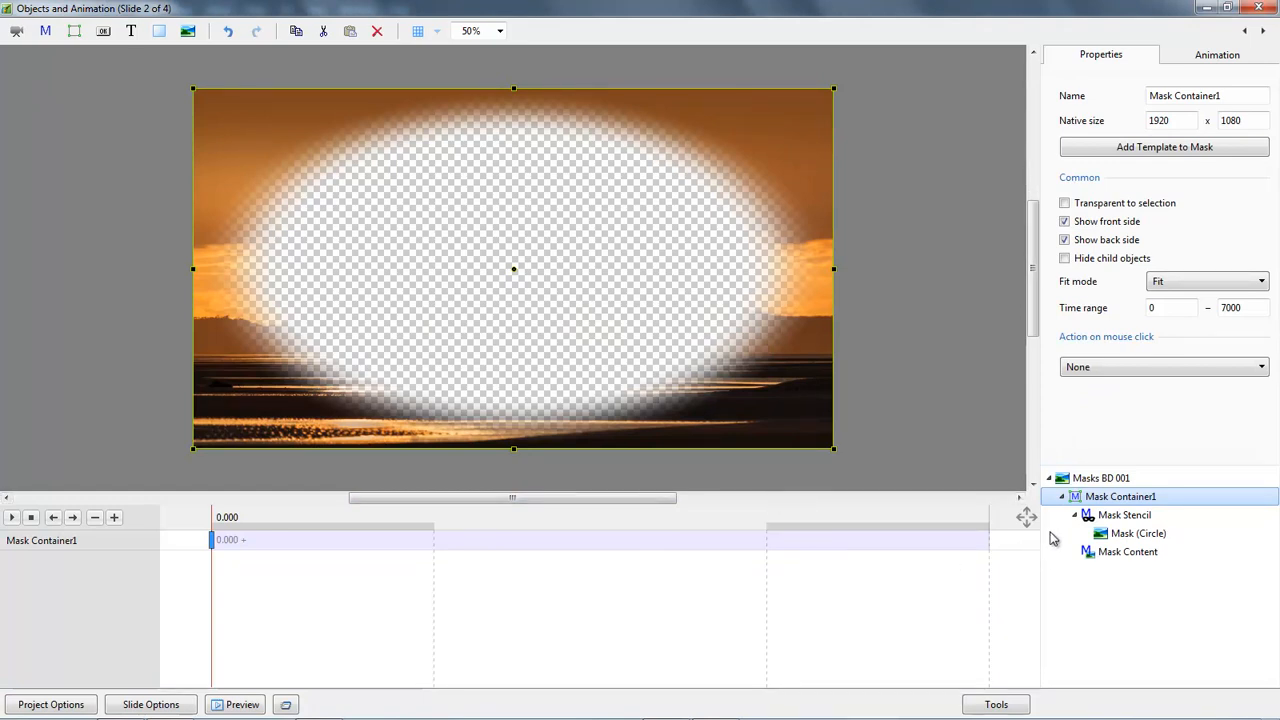
Add the image Masks BD 006 from the Animation and Custom Transitions\Masks folder on the Photography drive to the Mask Content.
click(1121, 536)
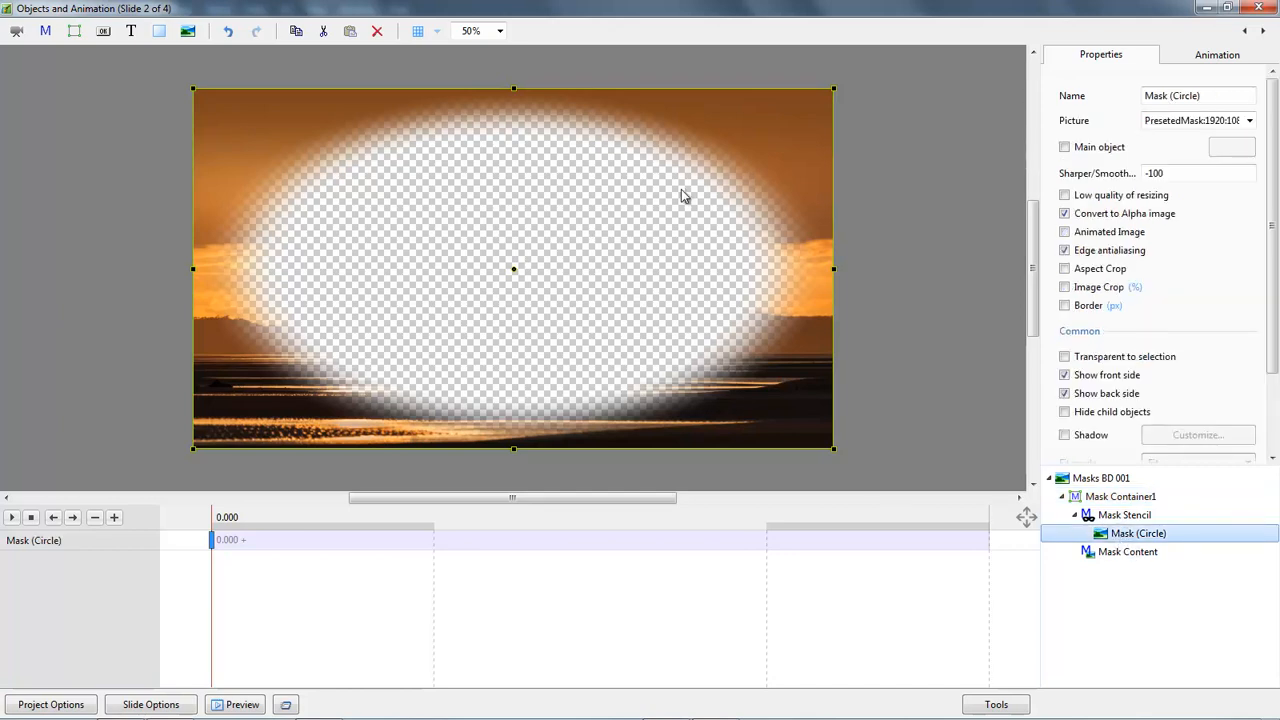
click(1110, 560)
right_click(1111, 557)
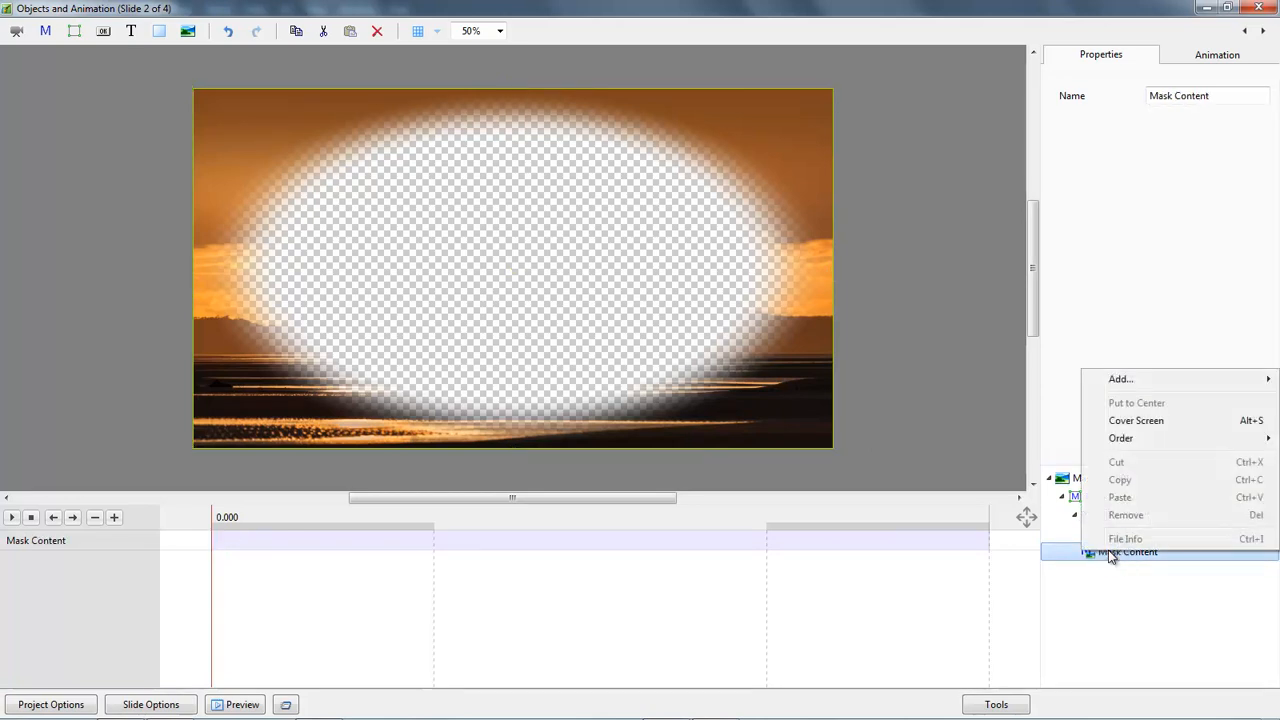
mouse_move(1128, 380)
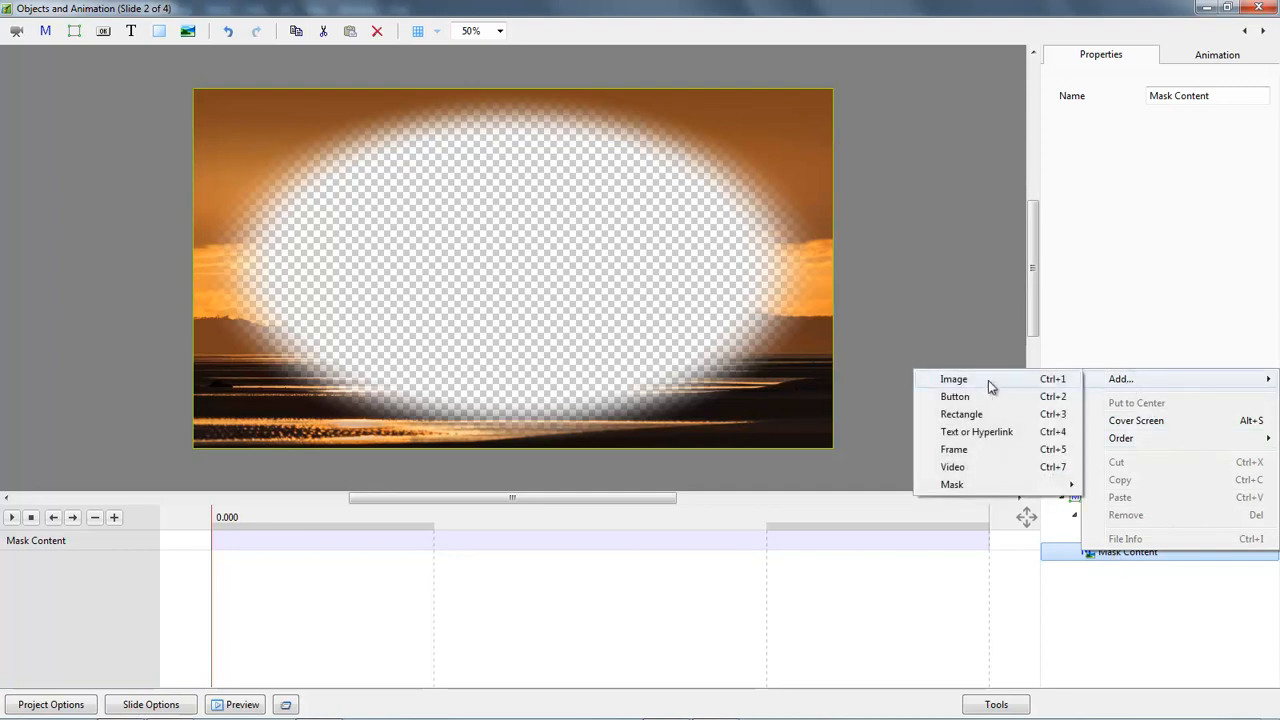
click(955, 379)
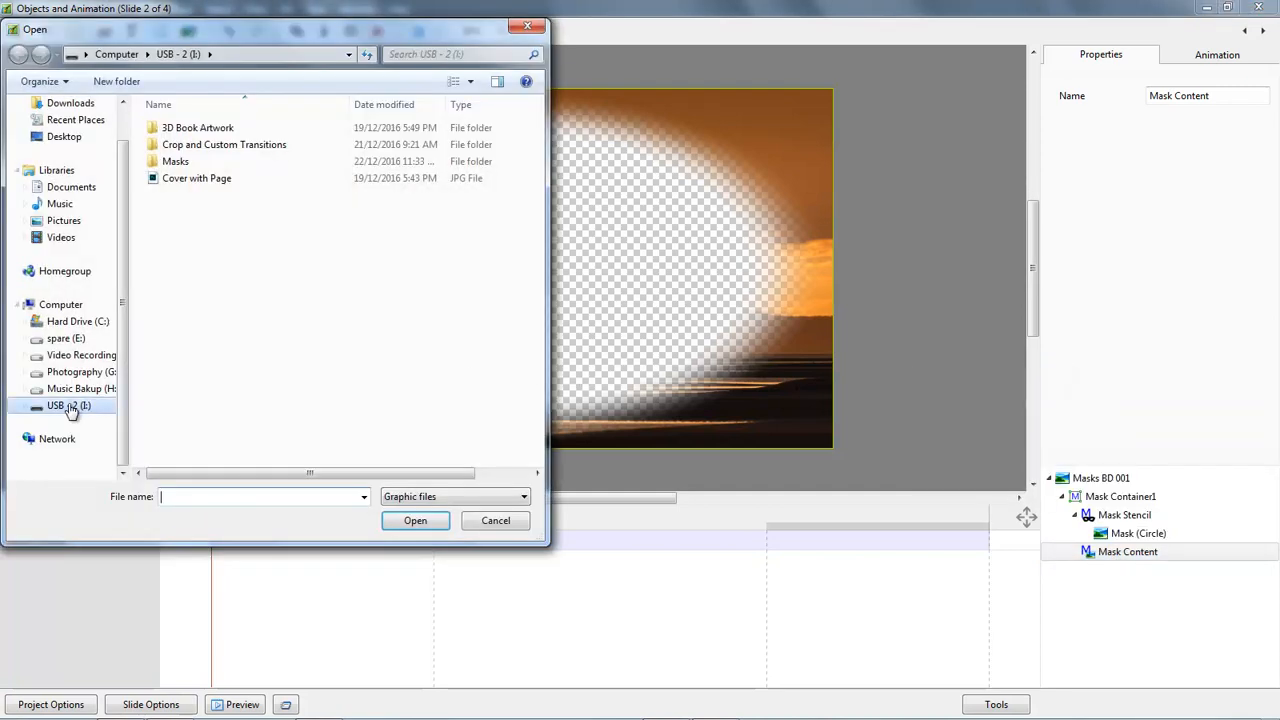
click(82, 375)
double_click(186, 130)
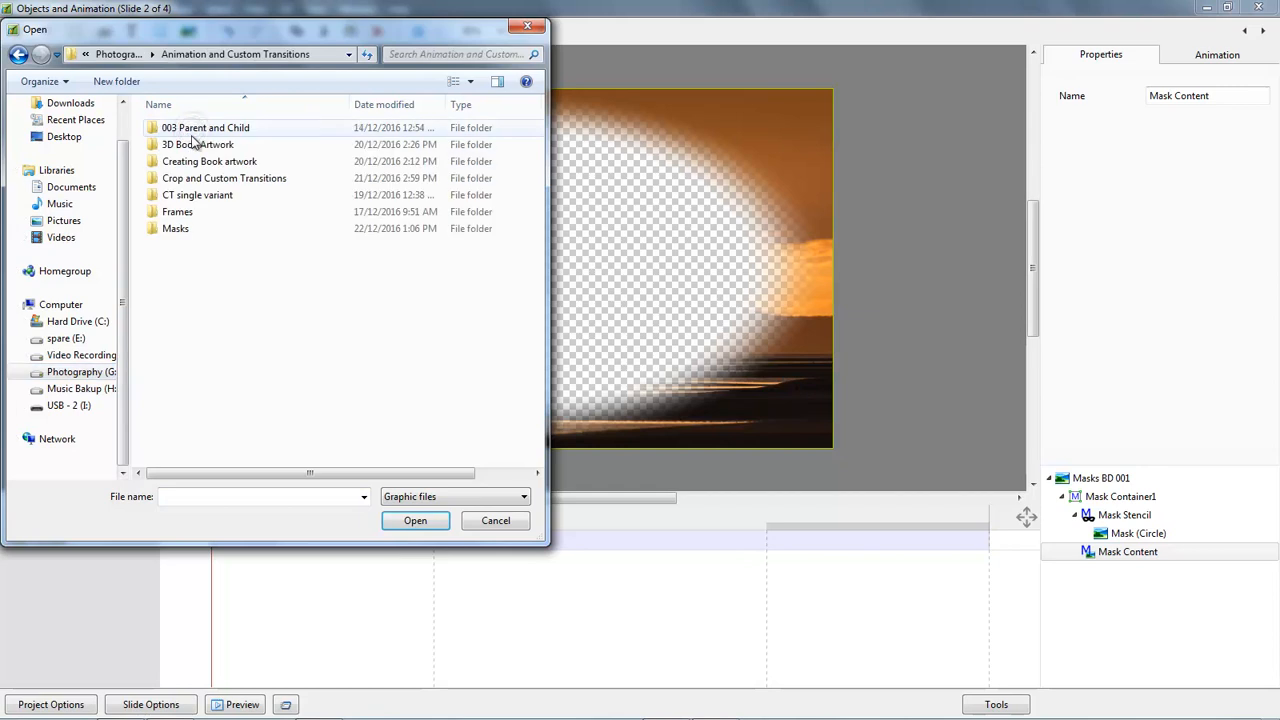
double_click(180, 229)
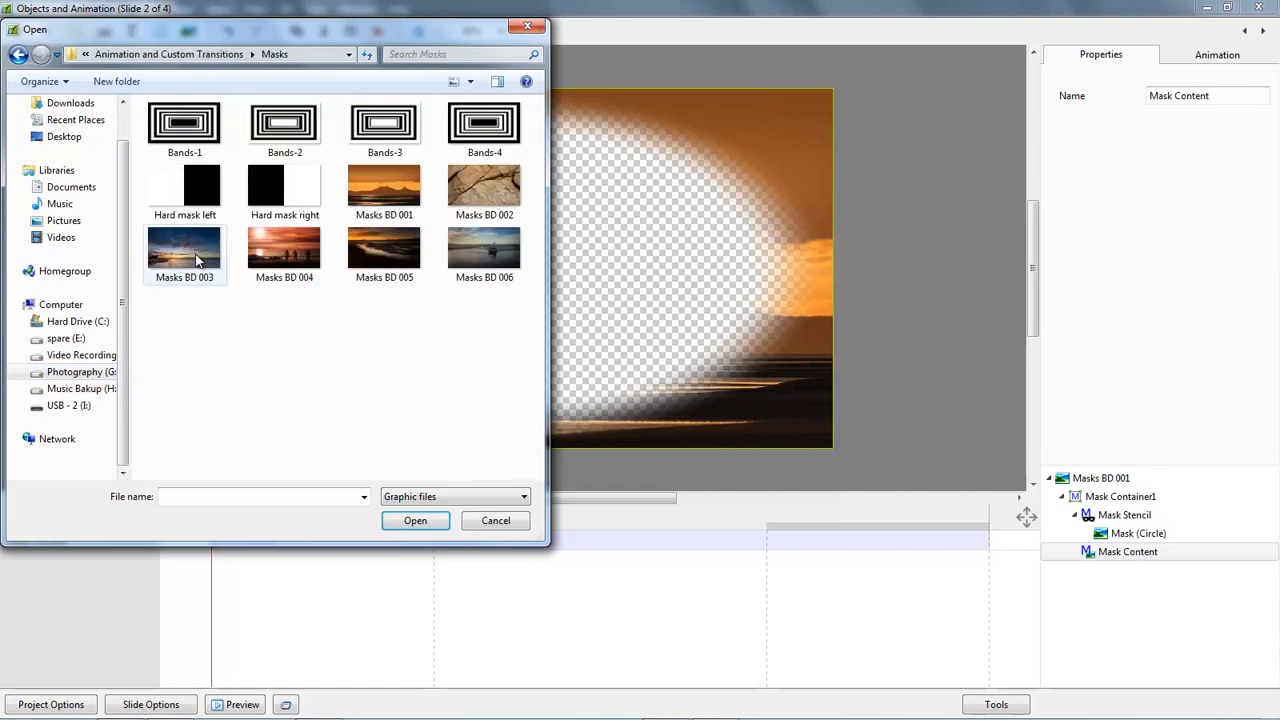
click(481, 250)
click(418, 522)
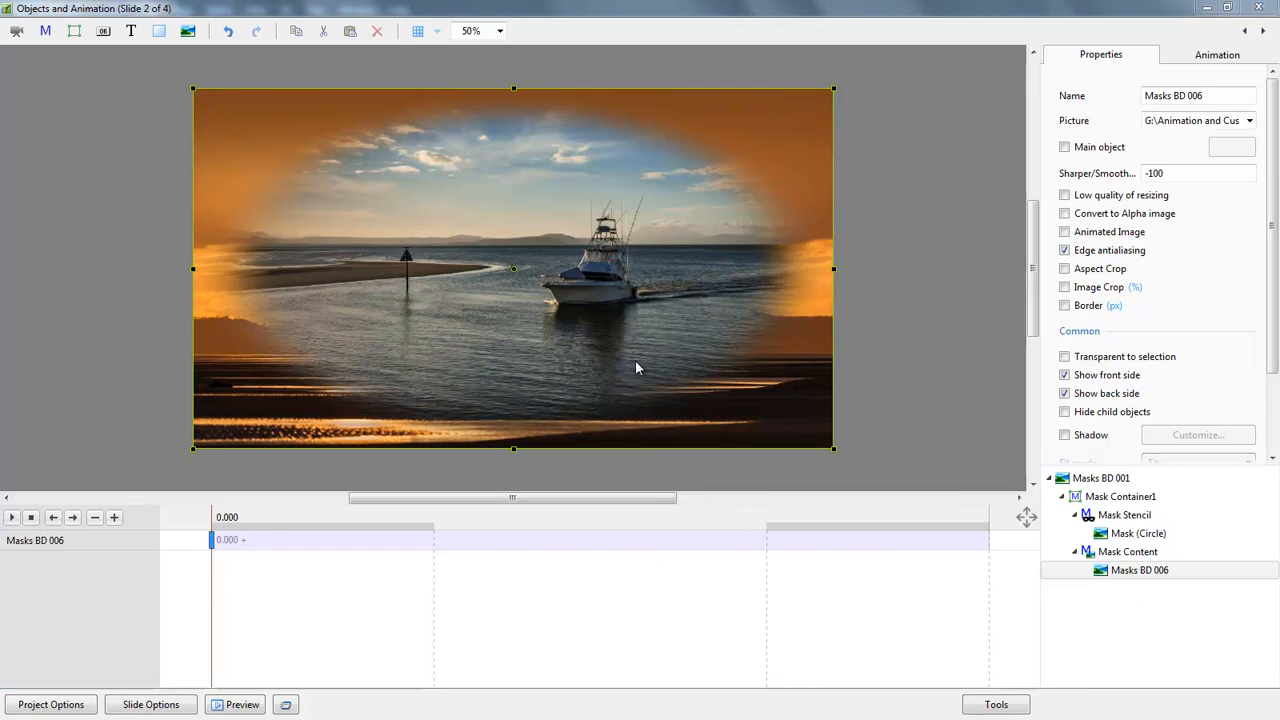
Zoom the Masks BD 006 image to its original size and set its Pan X to 17 at the first keyframe.
click(1206, 58)
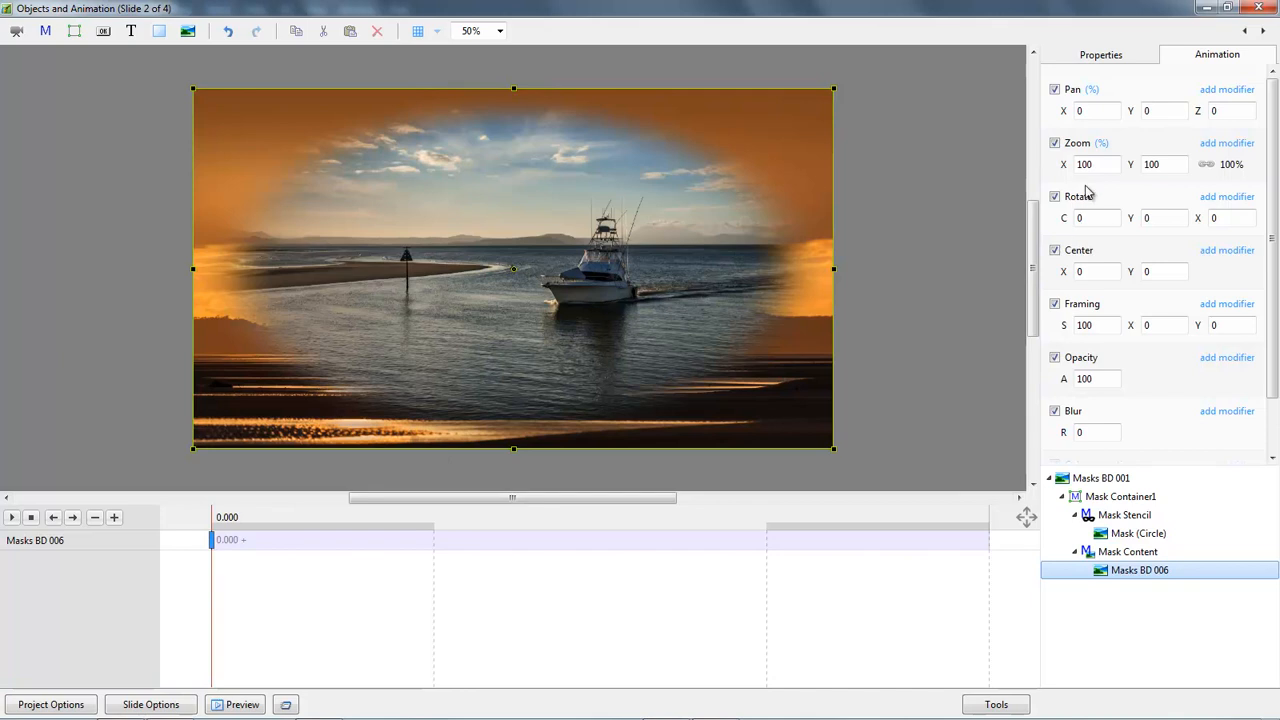
click(1233, 165)
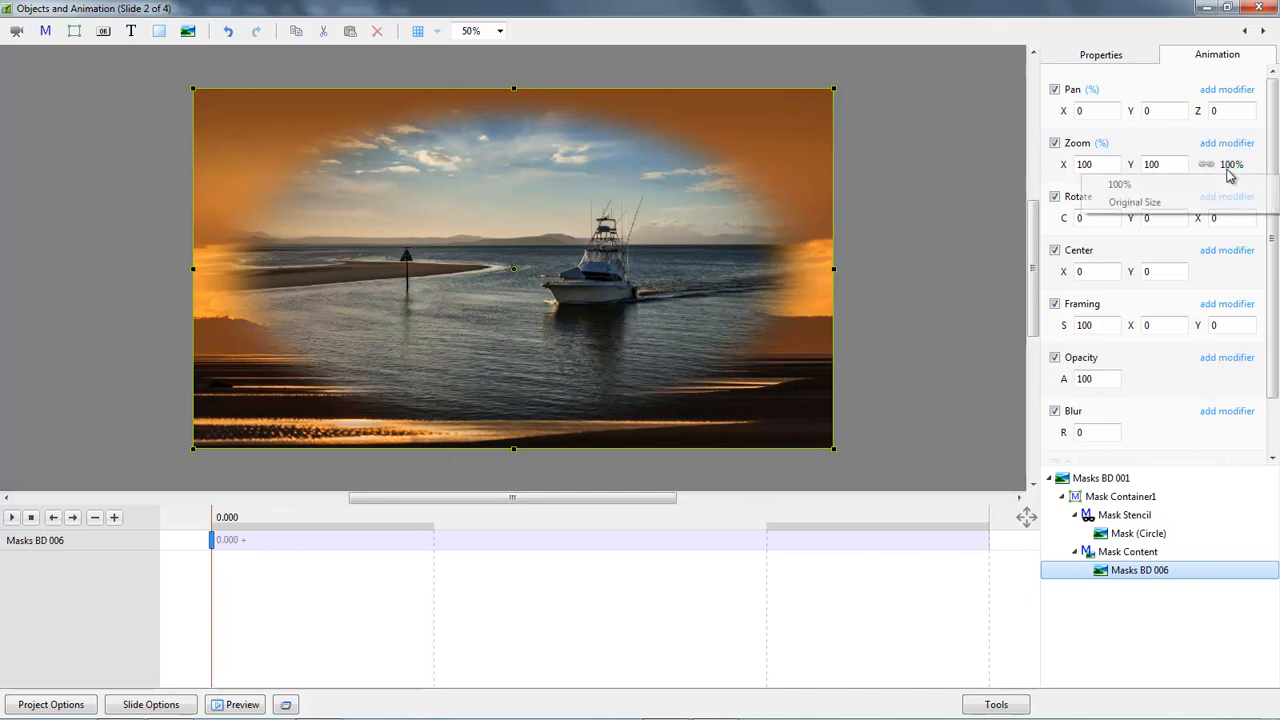
click(1145, 203)
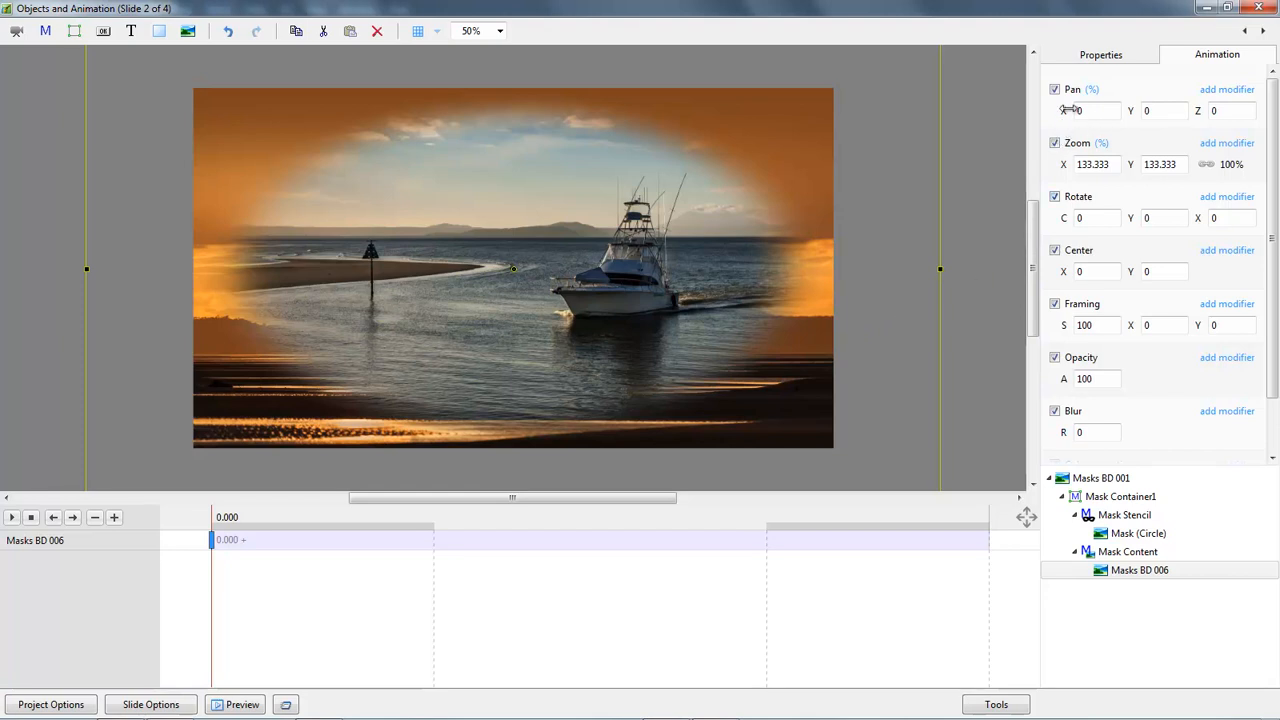
drag(1063, 111, 1076, 111)
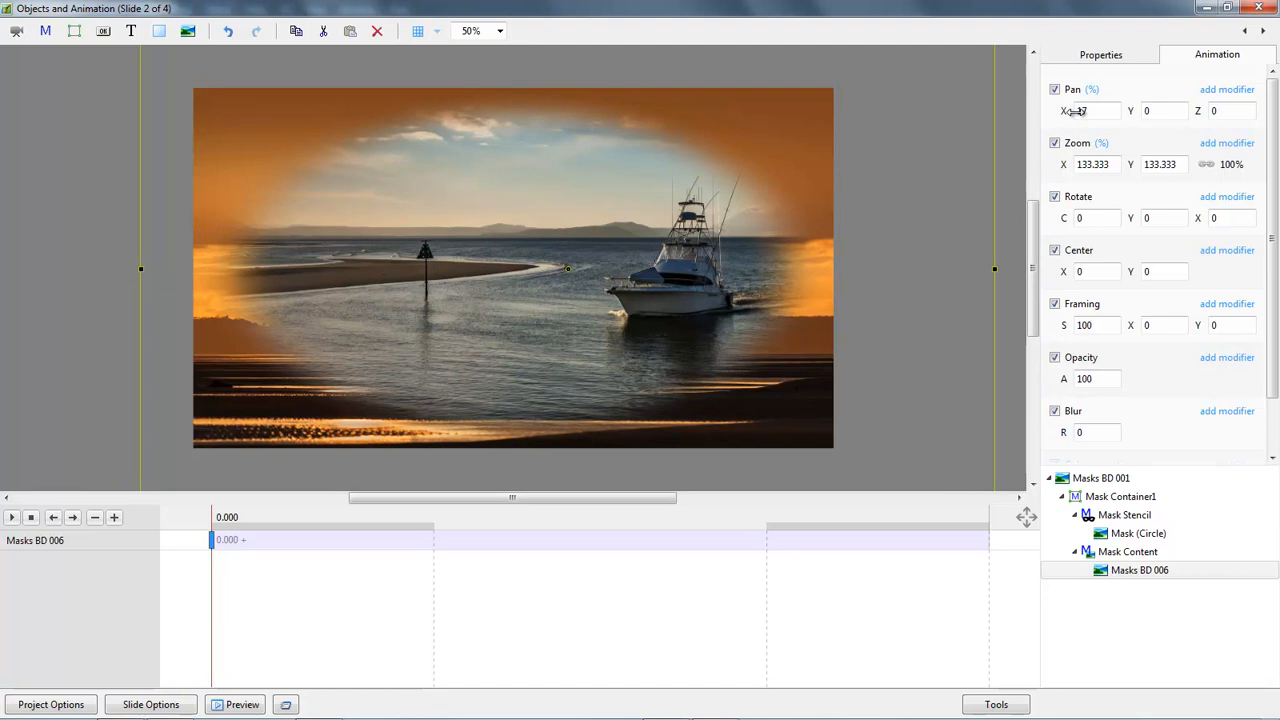
Add a second keyframe for the Masks BD 006 image and place it at 7.000 seconds.
click(952, 545)
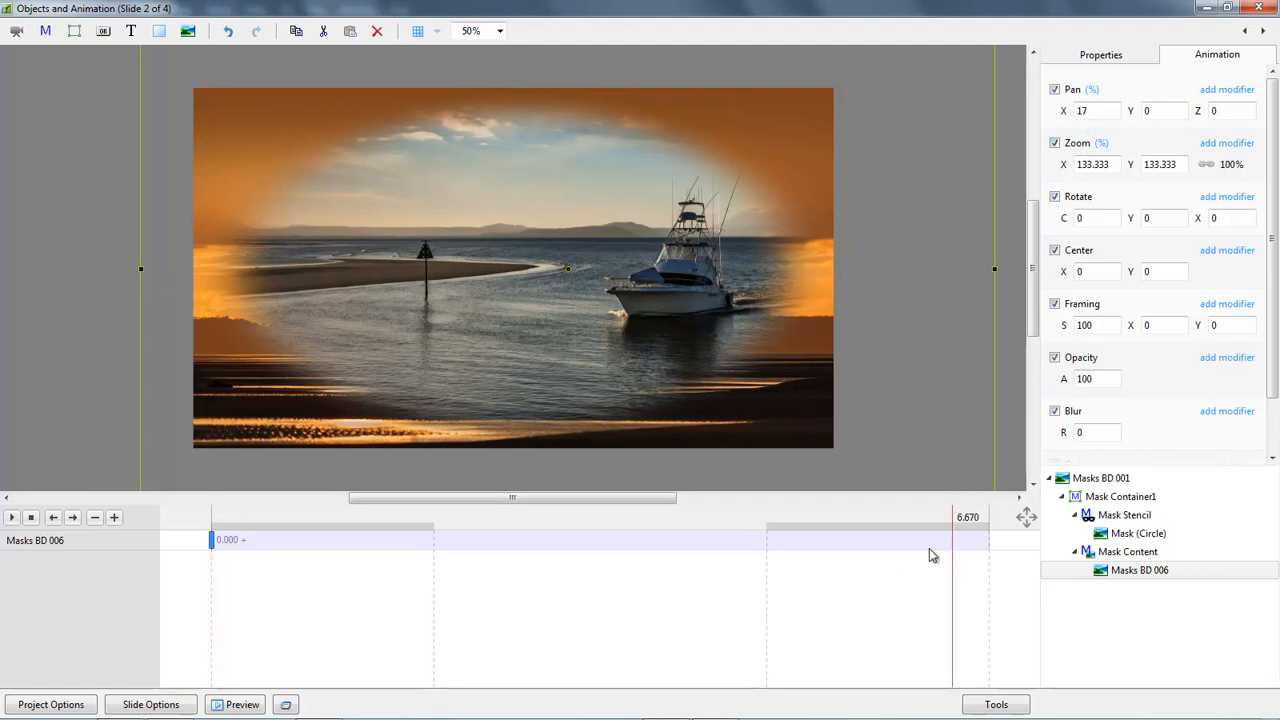
key(Insert)
drag(952, 541, 987, 546)
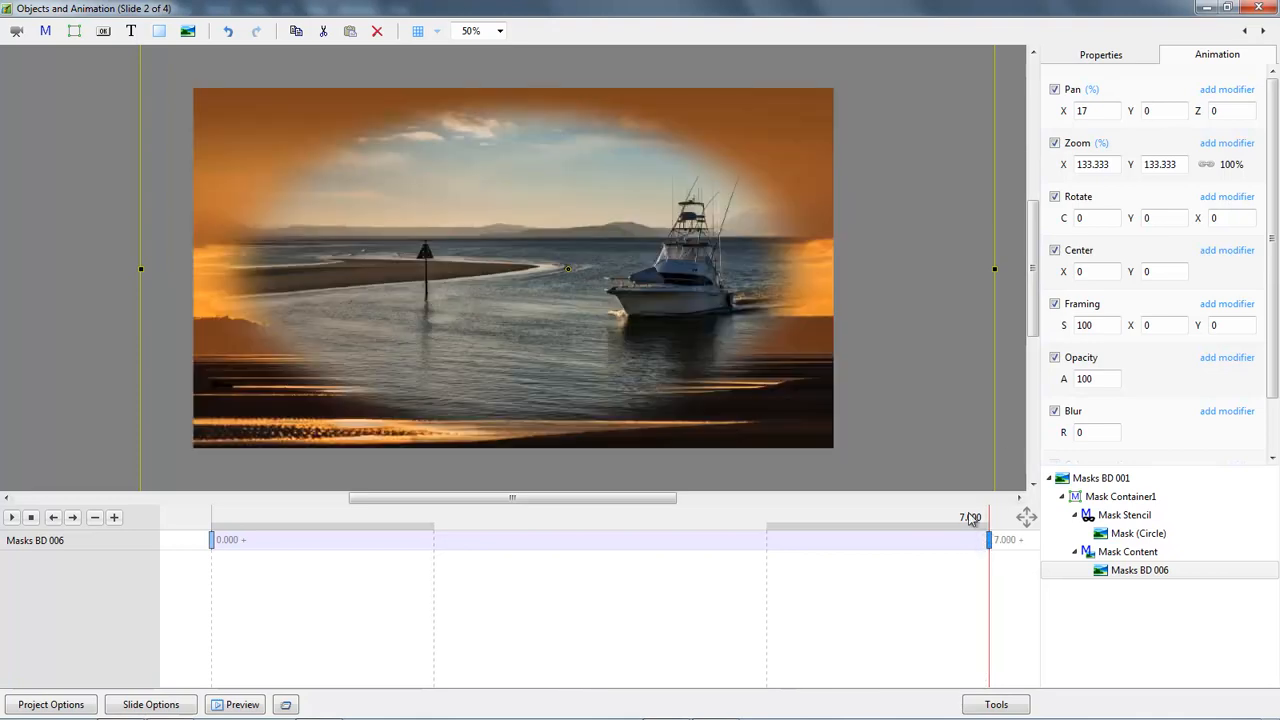
Pan the Masks BD 006 image to X -34 at the 7.000 keyframe, keeping its edge outside the mask opening.
drag(1063, 111, 1025, 112)
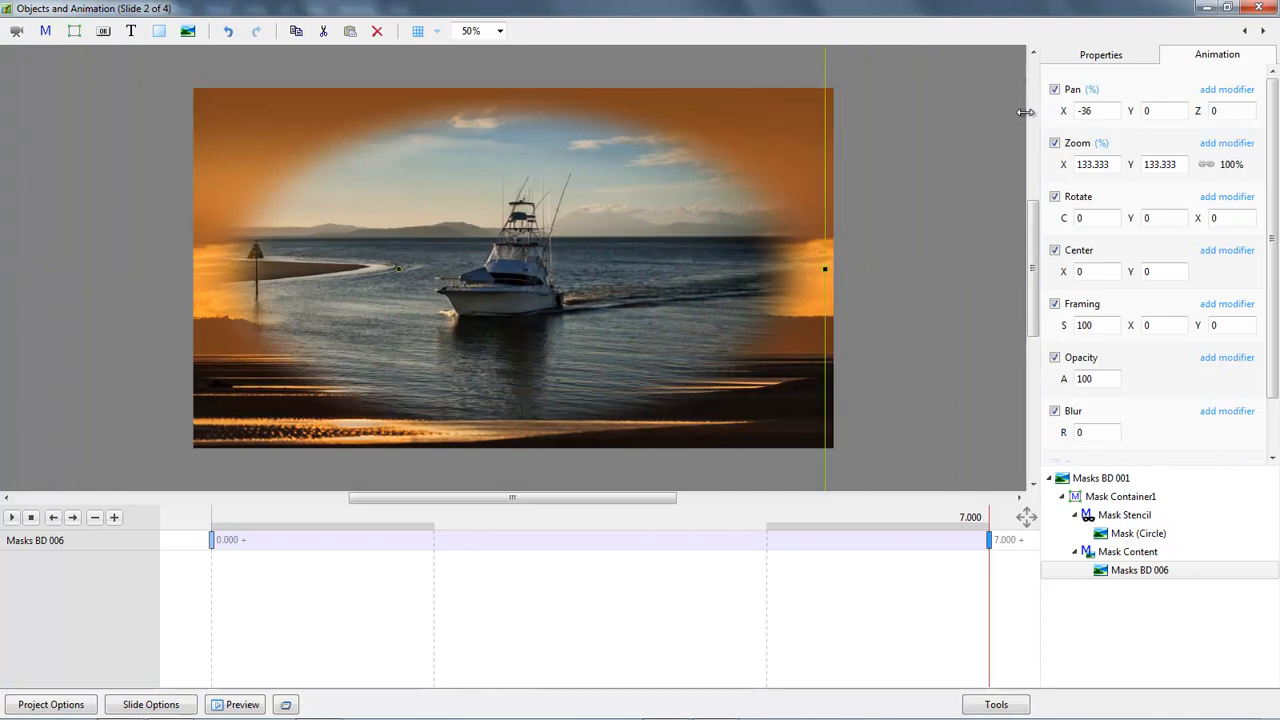
drag(1025, 112, 1008, 110)
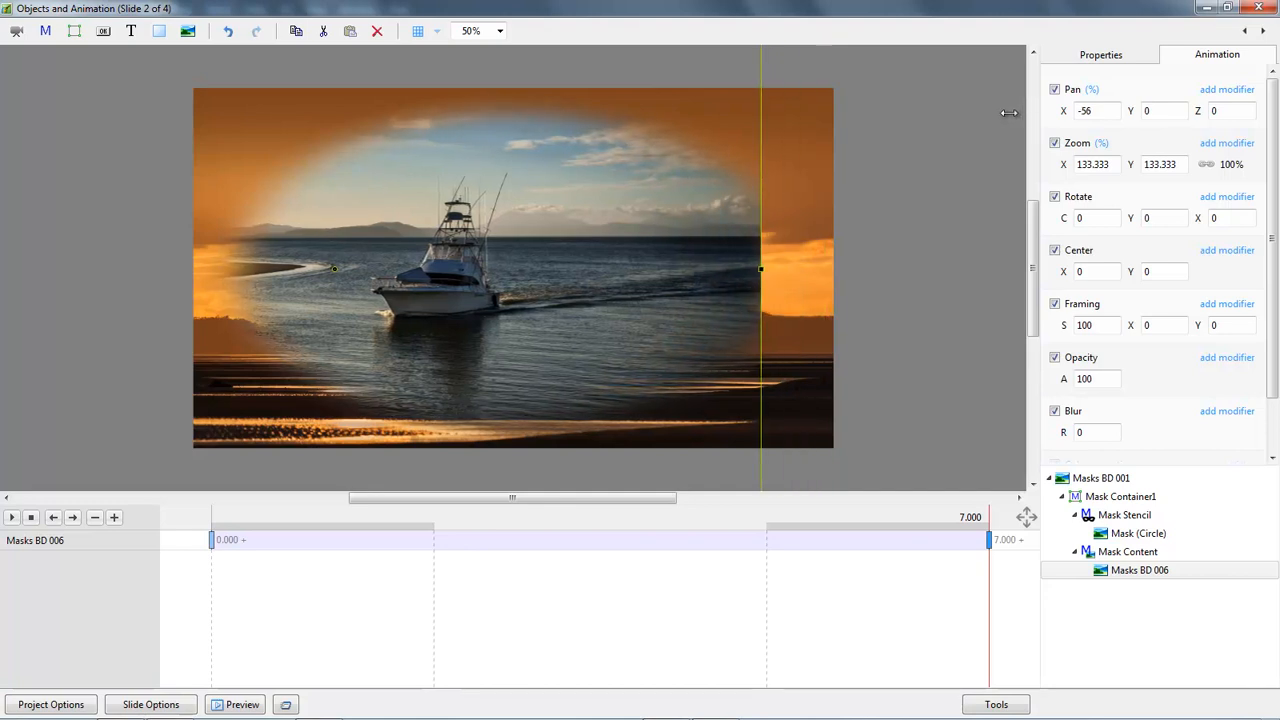
click(960, 214)
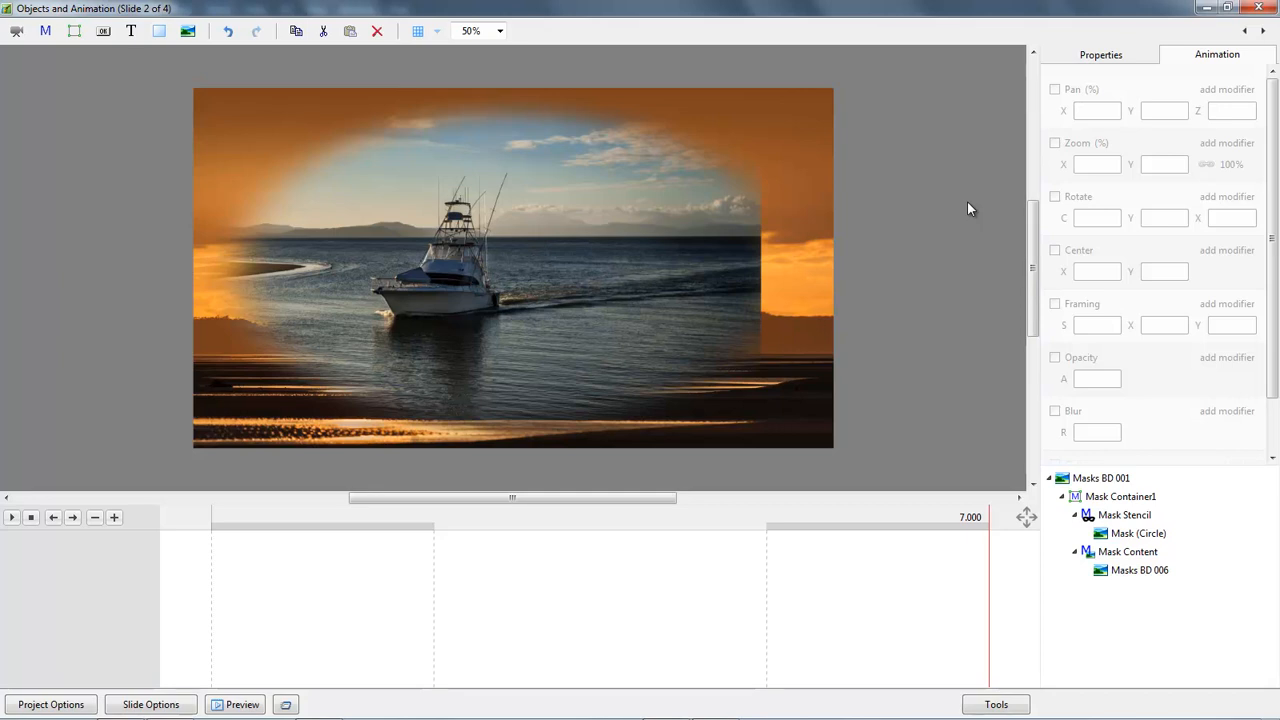
click(1120, 574)
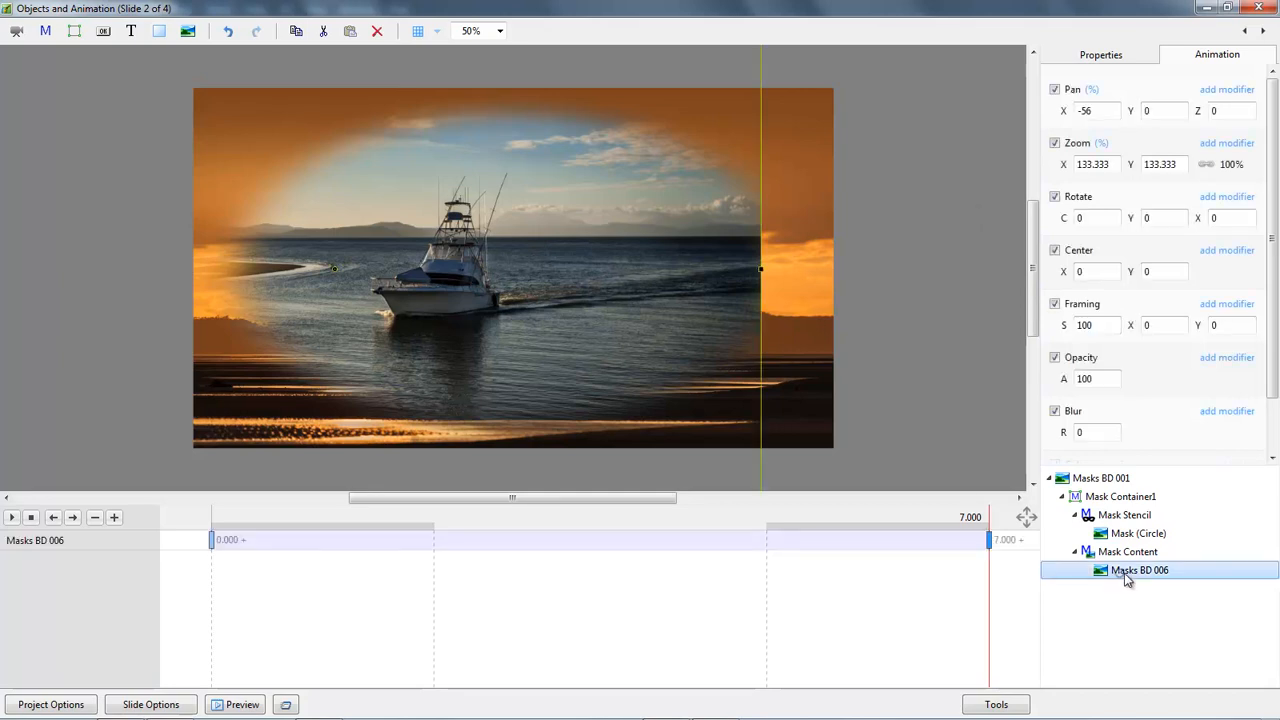
drag(1072, 111, 1082, 112)
click(938, 288)
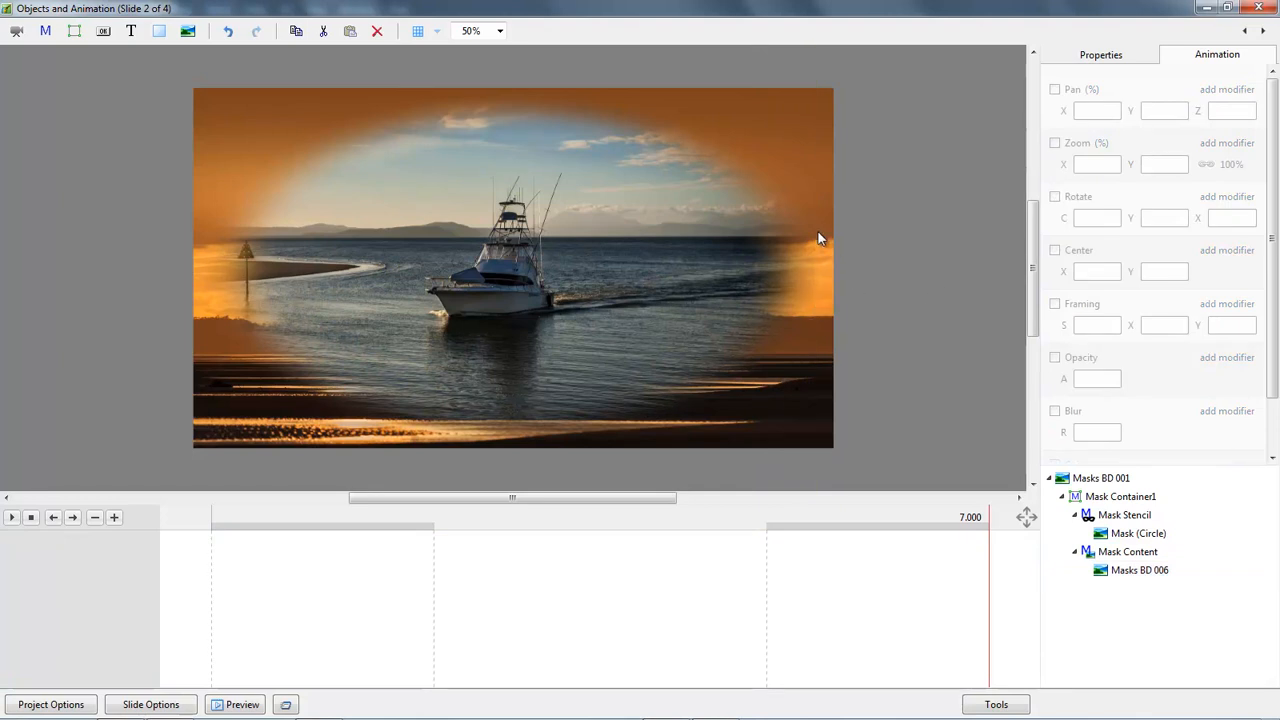
click(1118, 572)
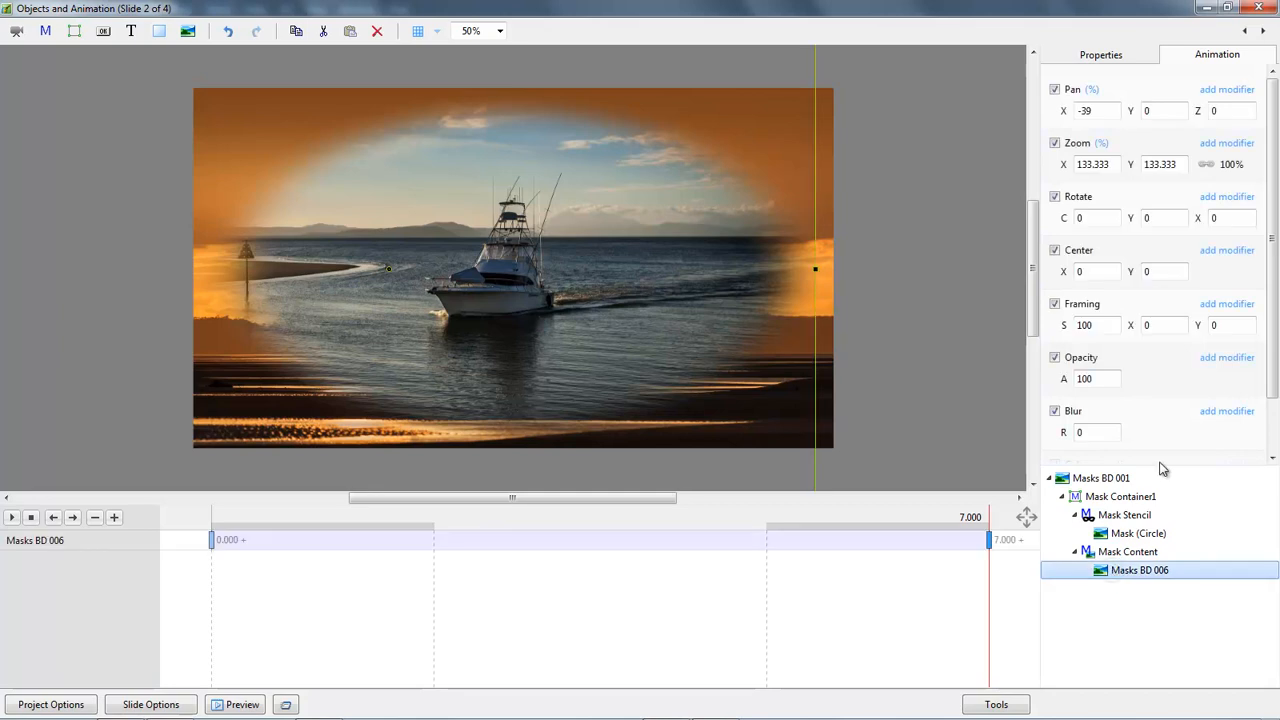
drag(1062, 113, 1068, 113)
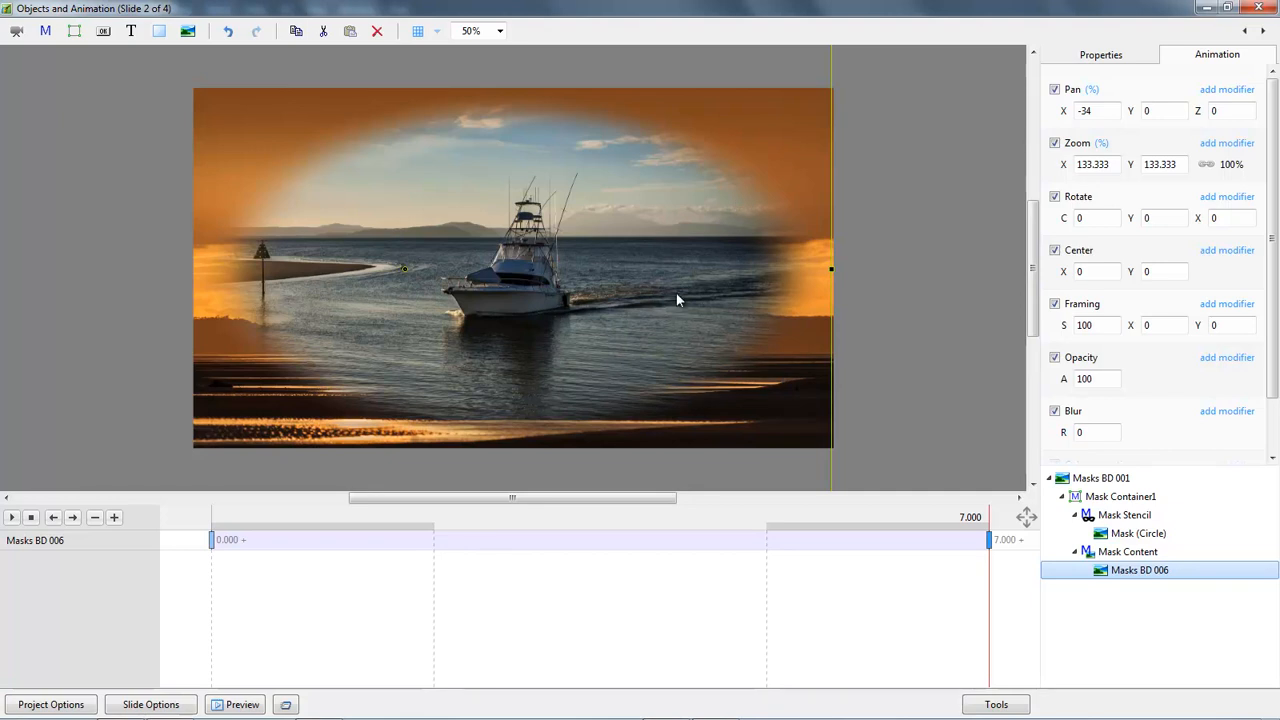
Apply the Smooth animation speed to the Masks BD 006 image's pan from the first keyframe and play the animation.
click(212, 541)
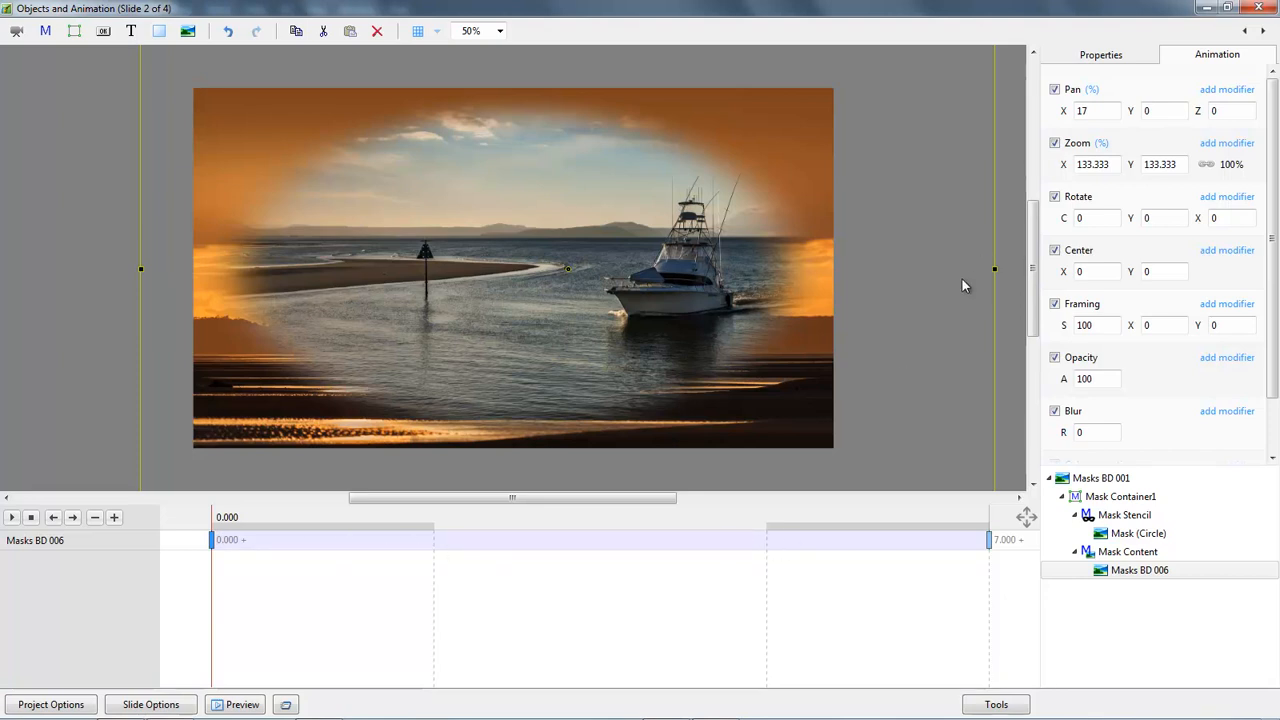
click(1228, 89)
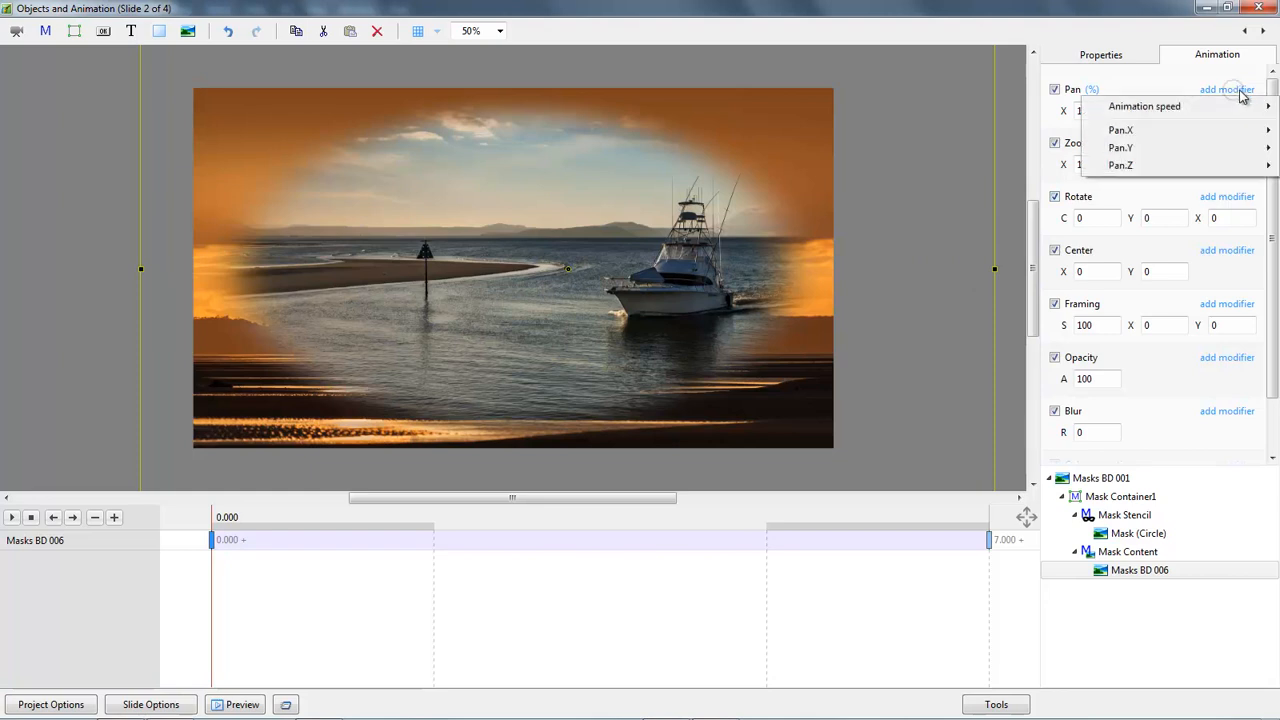
mouse_move(1160, 106)
click(1008, 142)
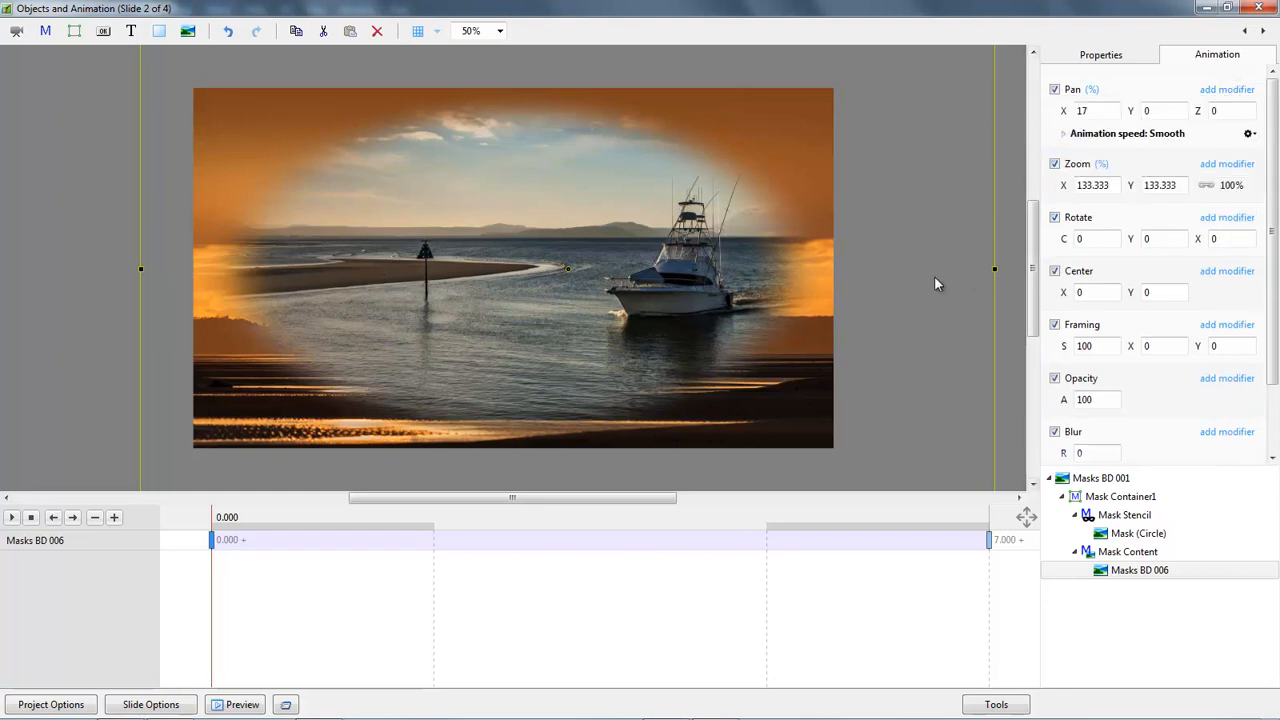
click(11, 517)
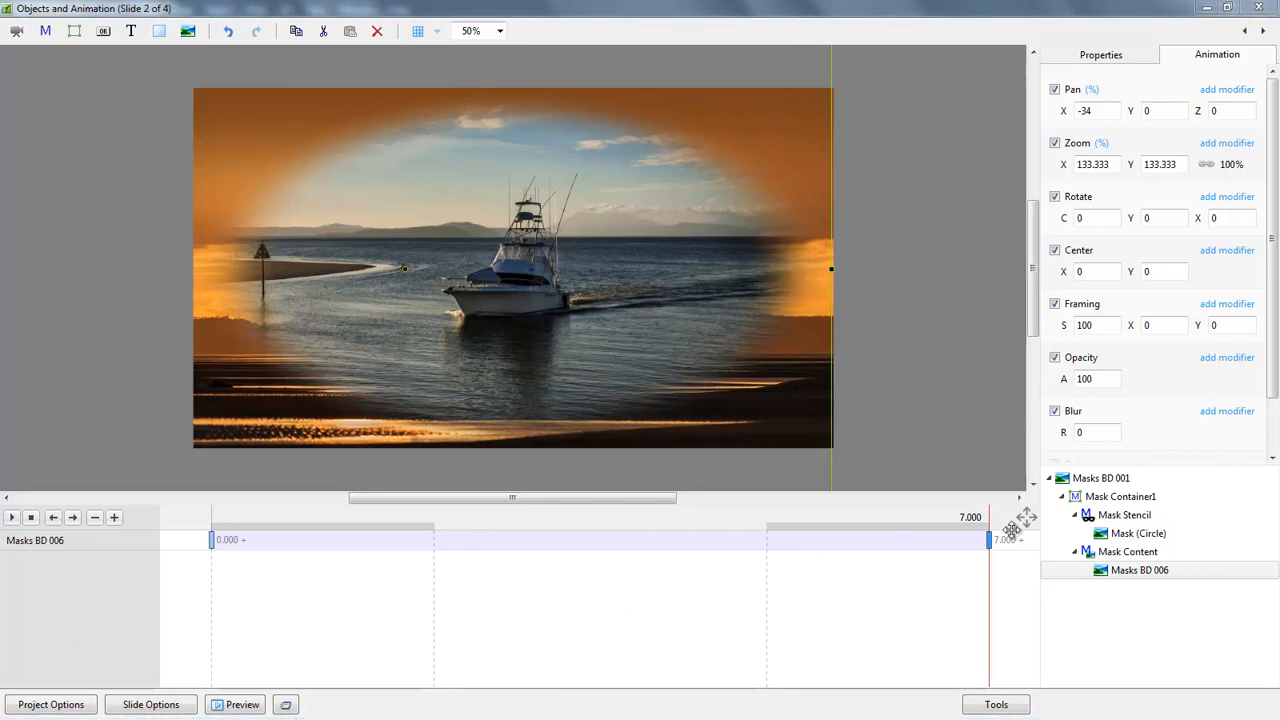
Set the Mask (Circle) object's zoom to 87 and inspect its preset style, size and blur settings.
click(1122, 537)
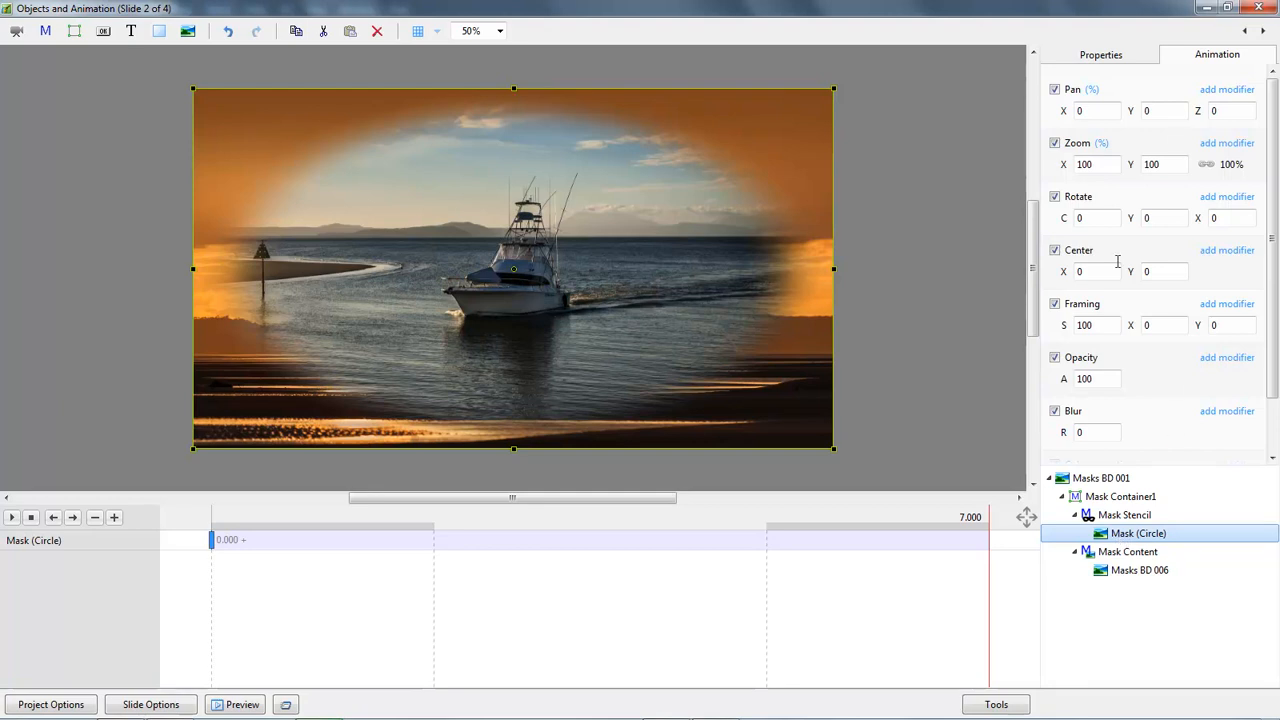
drag(1063, 164, 1060, 166)
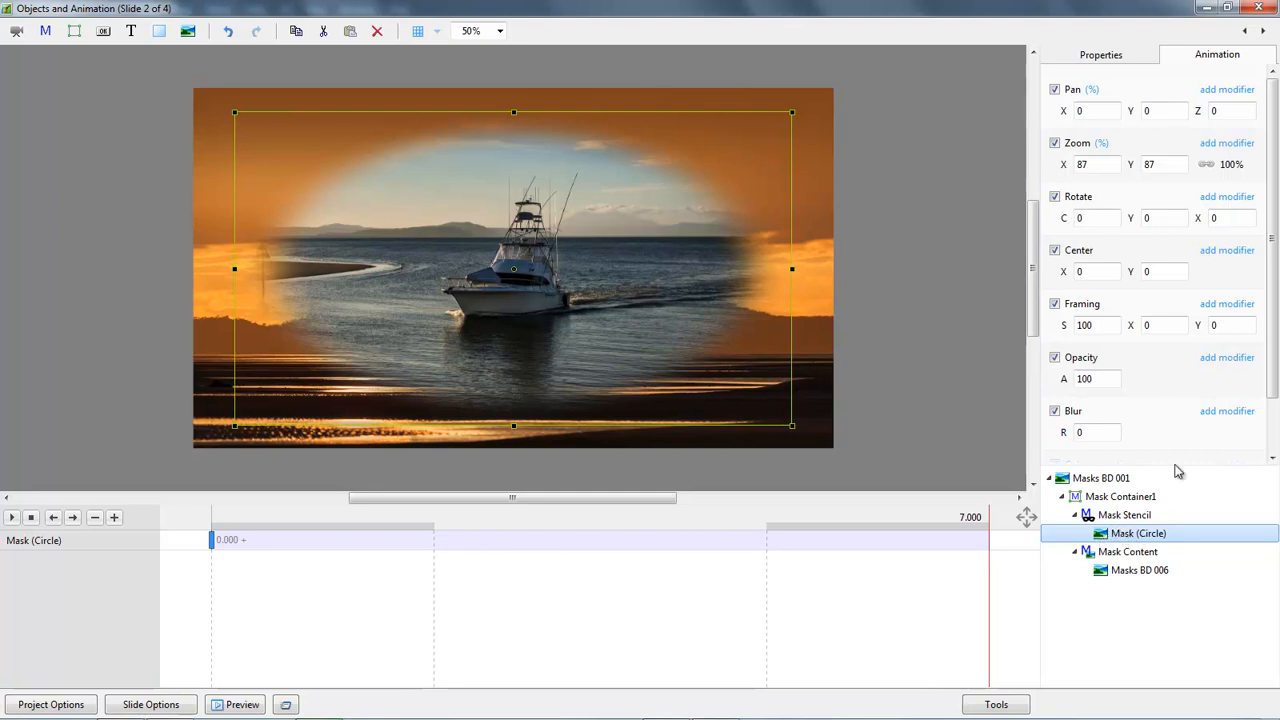
click(1118, 57)
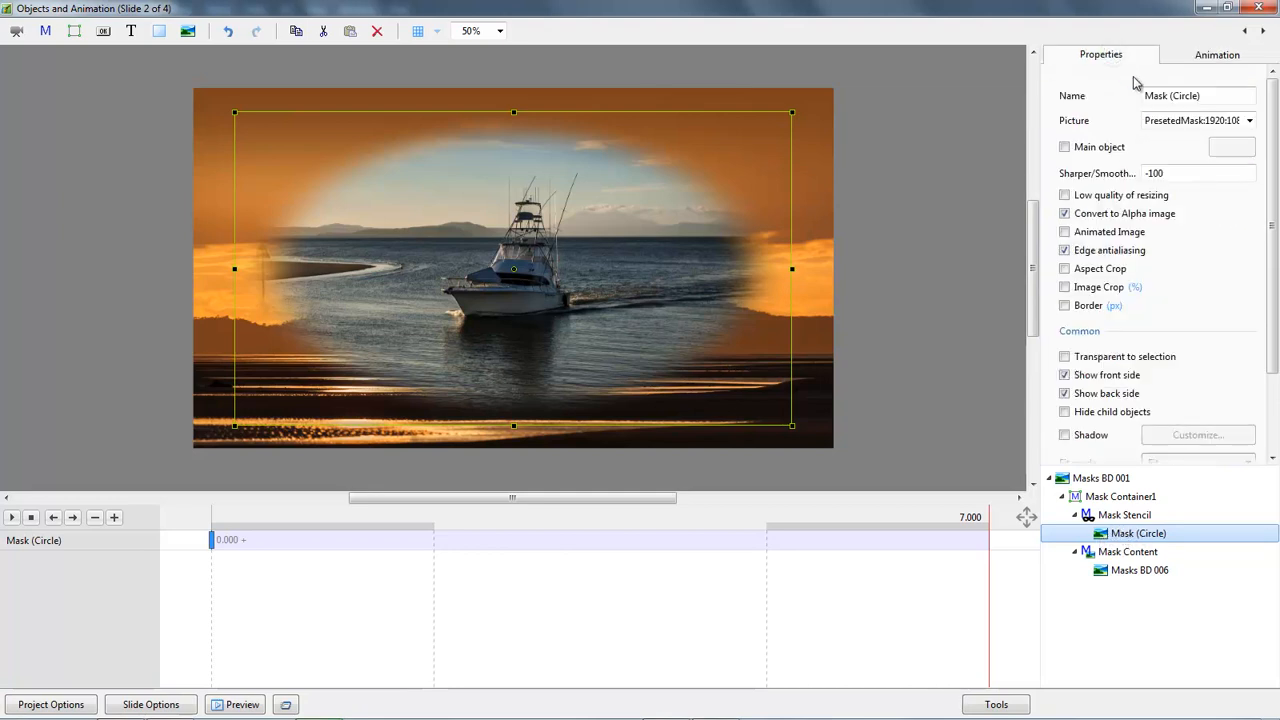
click(1249, 120)
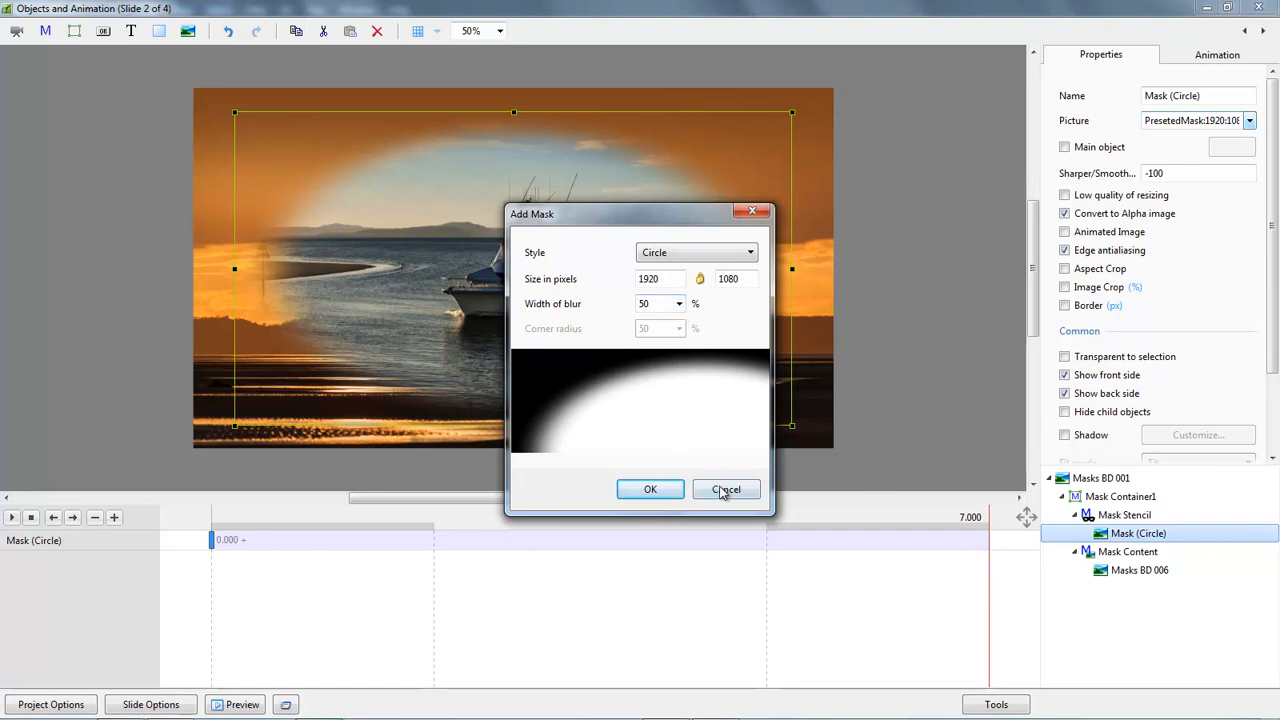
click(727, 490)
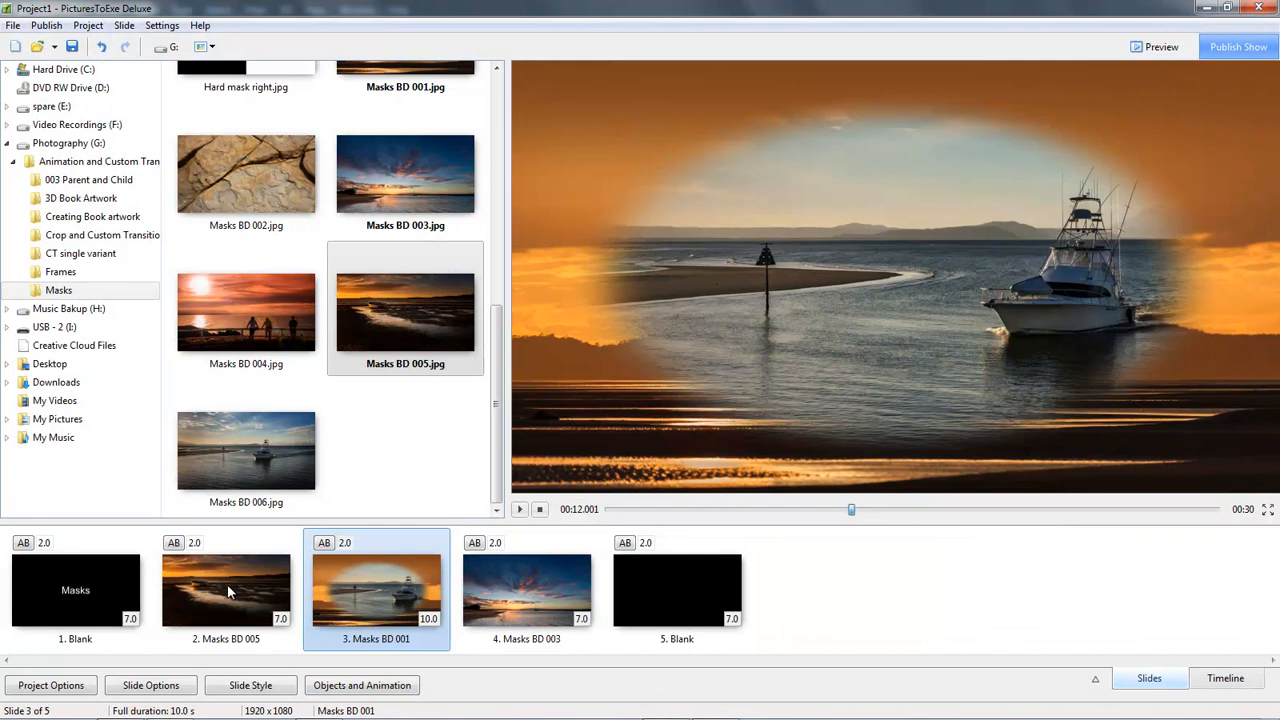
Play the show from the Masks BD 005 slide to review the masked slide in sequence.
click(225, 592)
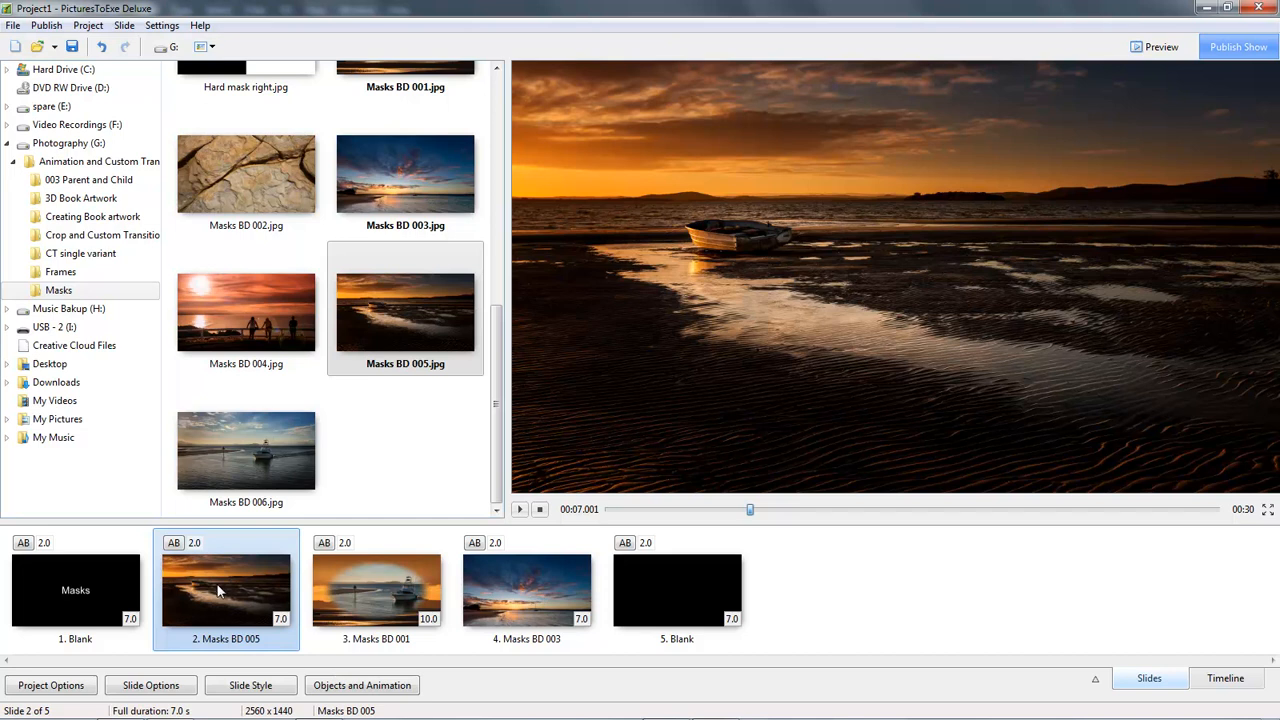
click(520, 510)
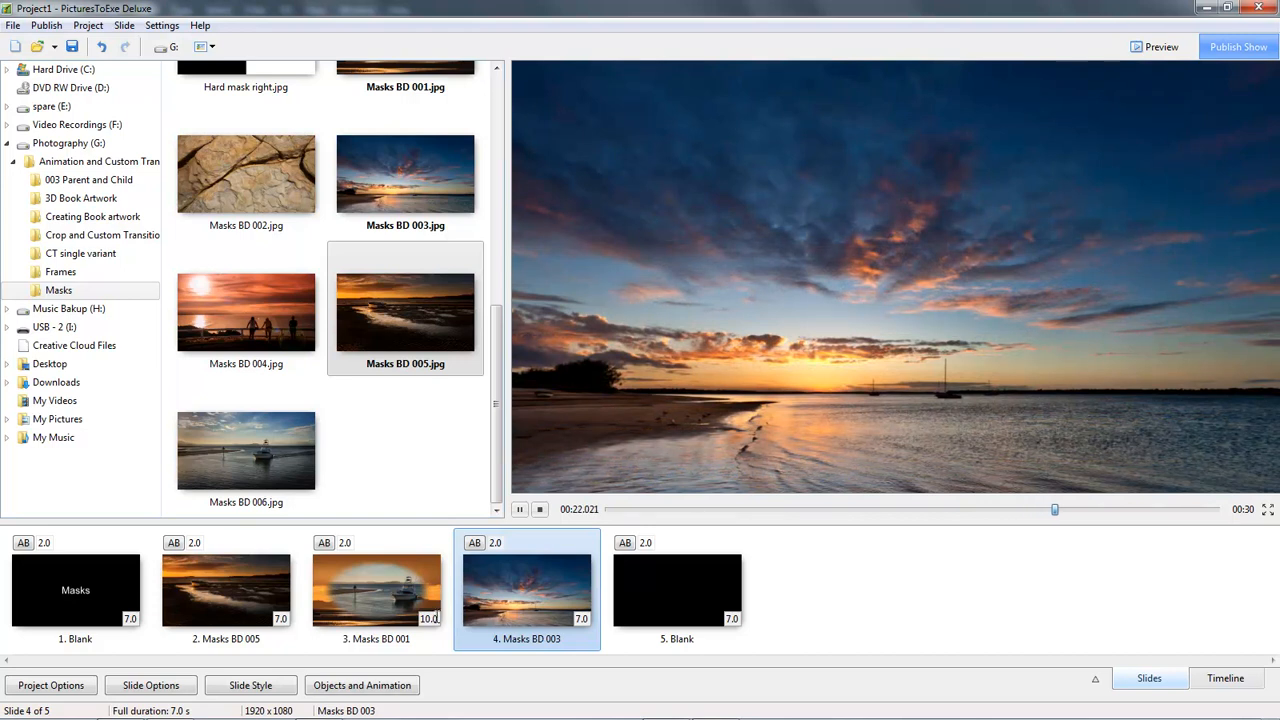
Set the Masks BD 001 slide's duration to 15 seconds and replay the show from the Masks BD 005 slide.
click(430, 618)
text(15)
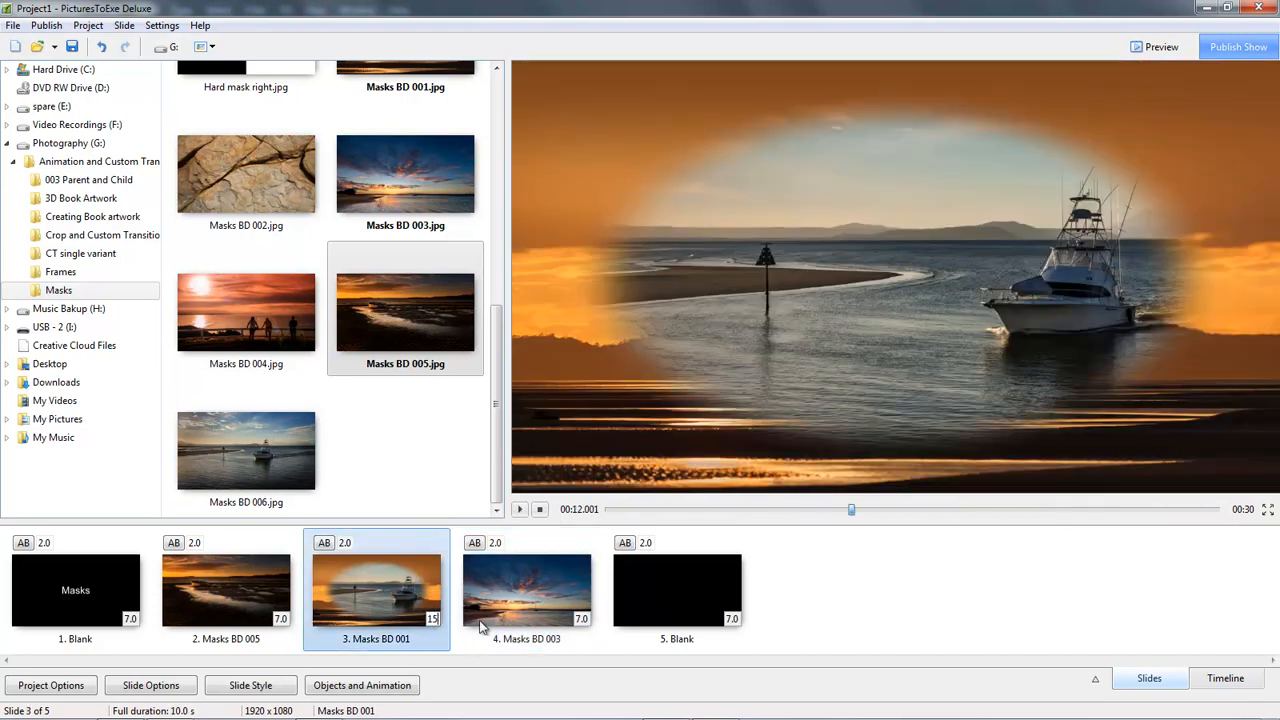
click(239, 580)
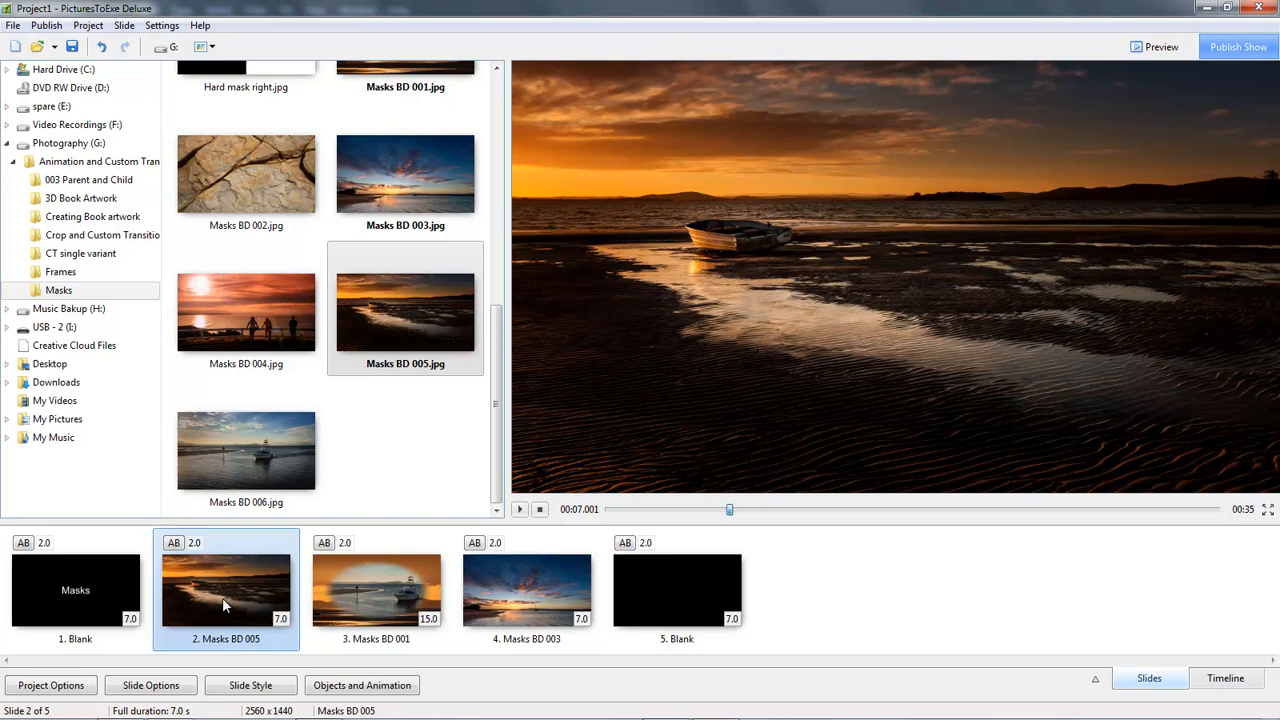
click(522, 510)
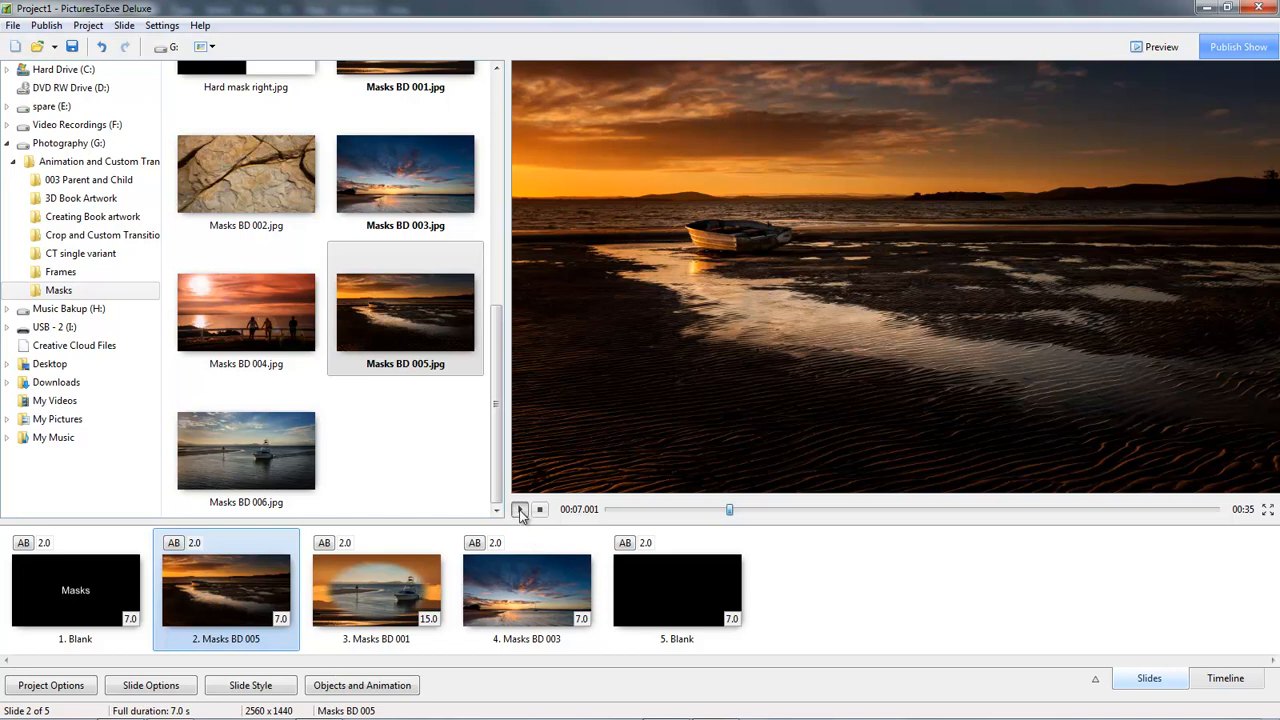